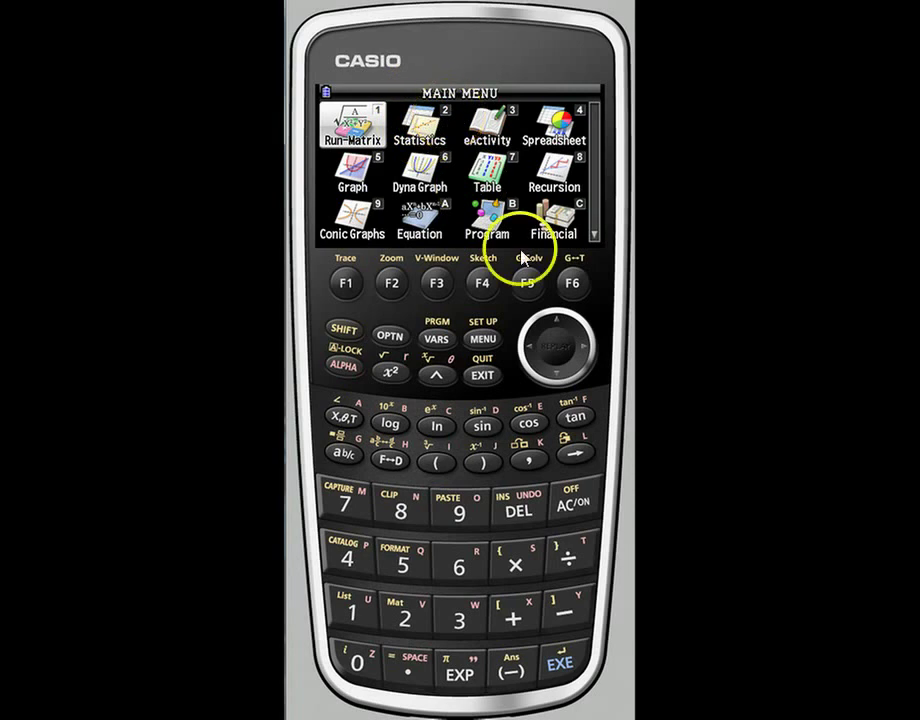
Switch from the Main Menu to Statistics mode to show the empty list editor
{"action": "left_click", "coordinate": [580, 347]}
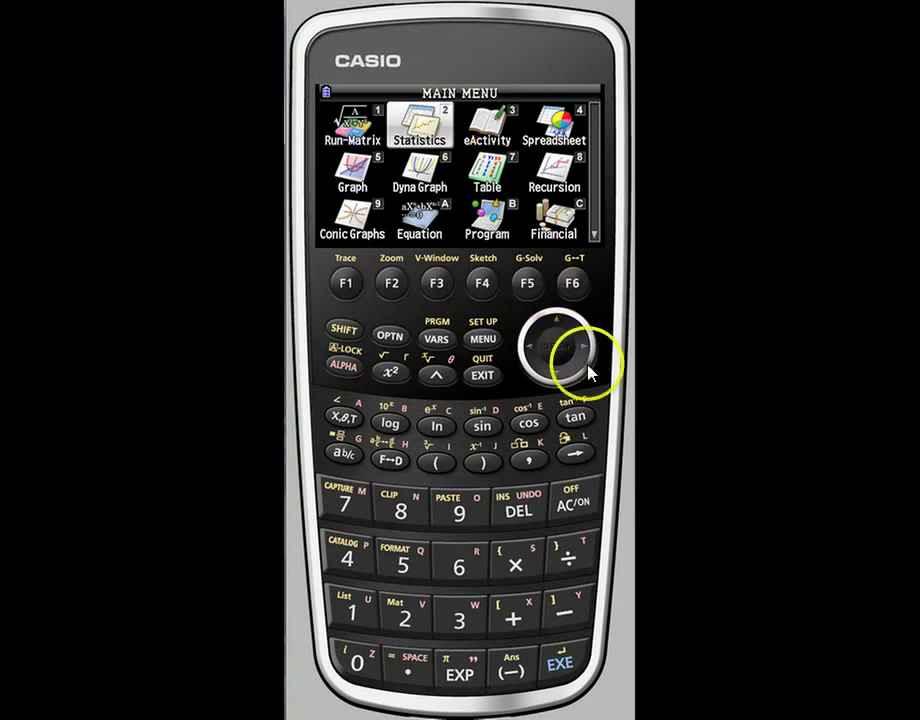
{"action": "left_click", "coordinate": [571, 660]}
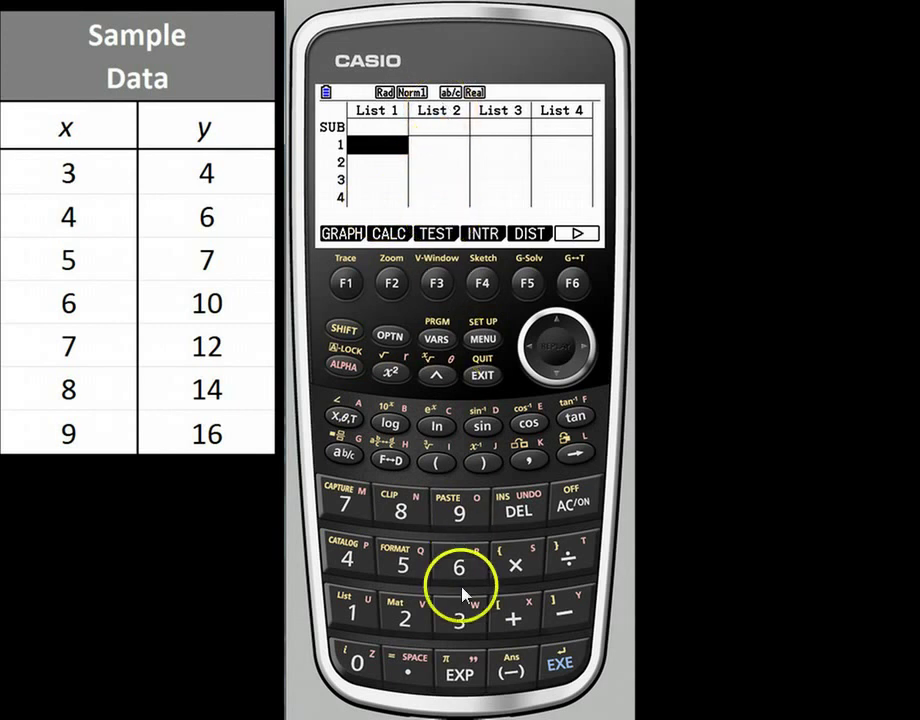
Enter the x values 3, 4, 5 and 6 into List 1 rows 1–4
{"action": "left_click", "coordinate": [460, 619]}
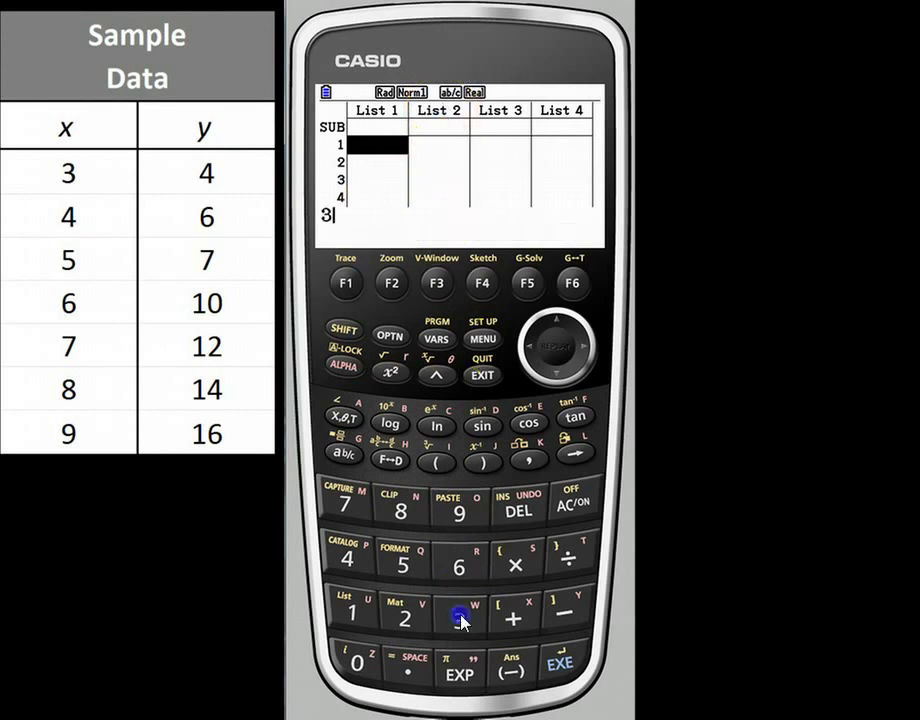
{"action": "left_click", "coordinate": [556, 660]}
{"action": "left_click", "coordinate": [347, 559]}
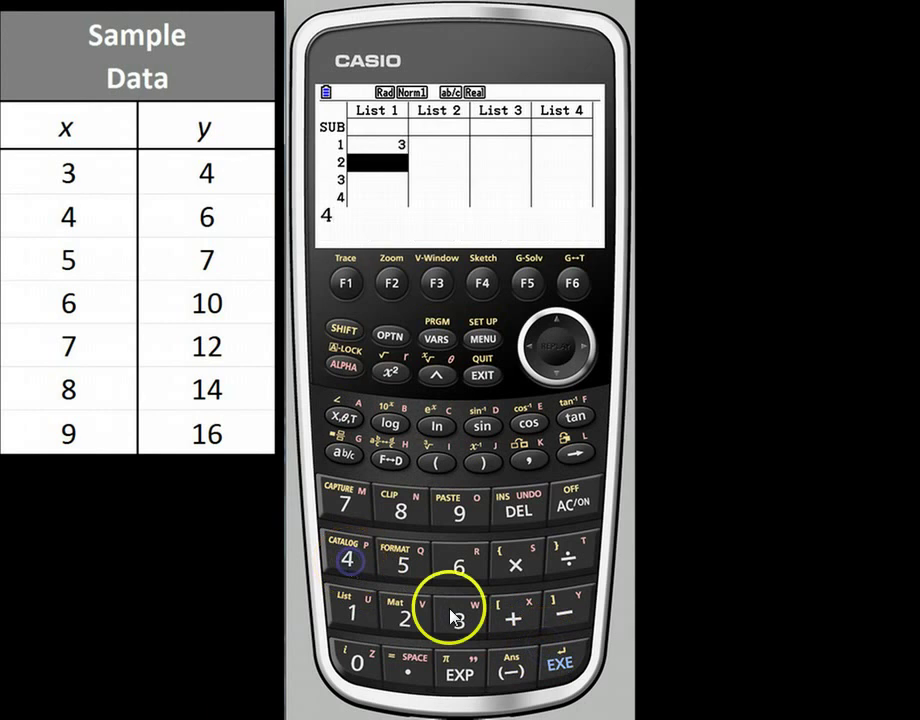
{"action": "left_click", "coordinate": [556, 660]}
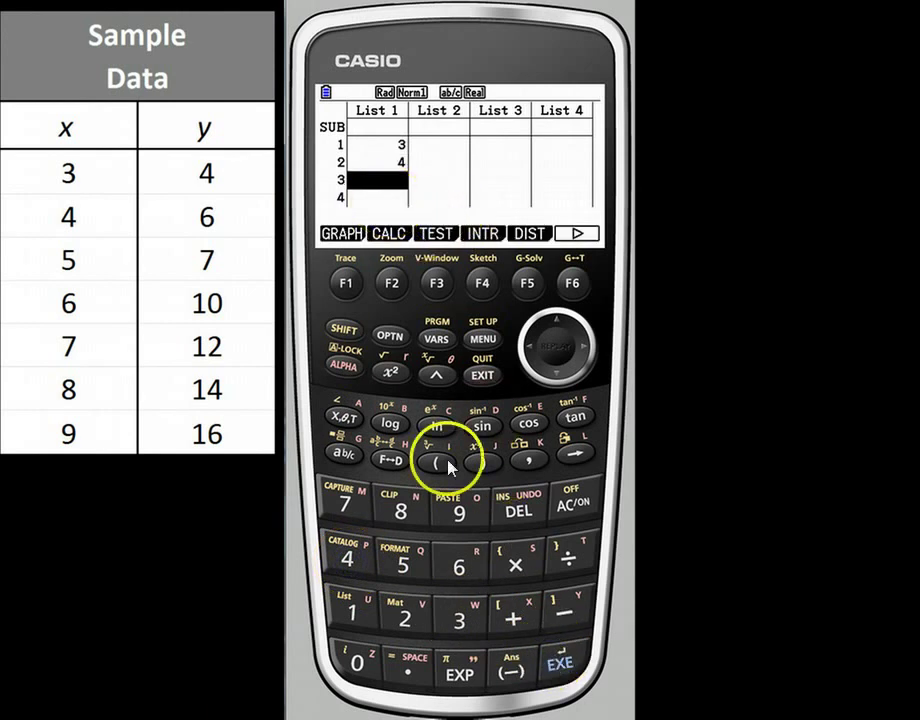
{"action": "left_click", "coordinate": [410, 566]}
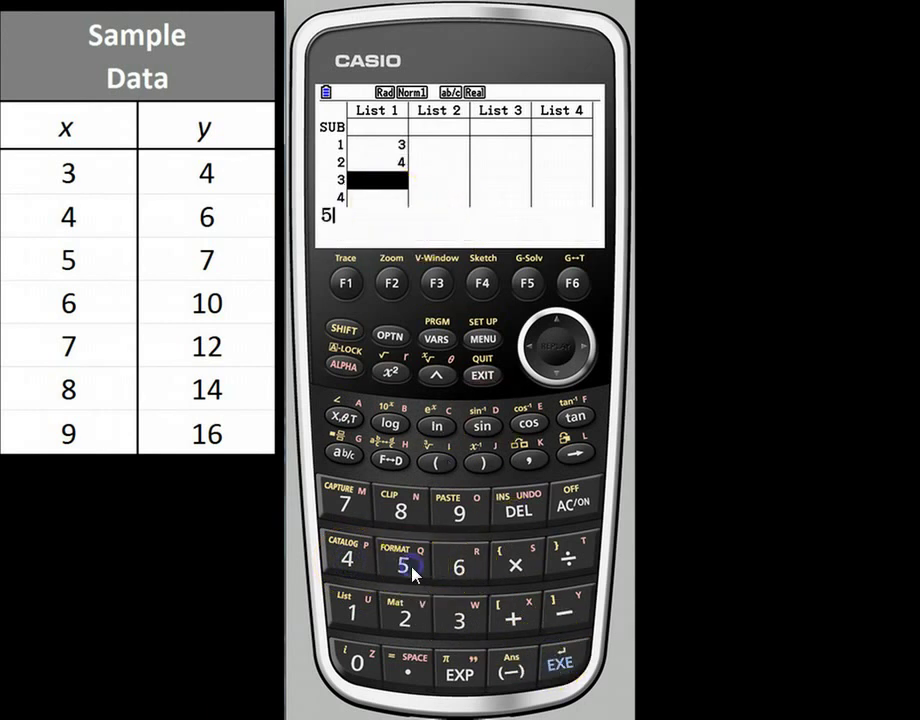
{"action": "left_click", "coordinate": [558, 662]}
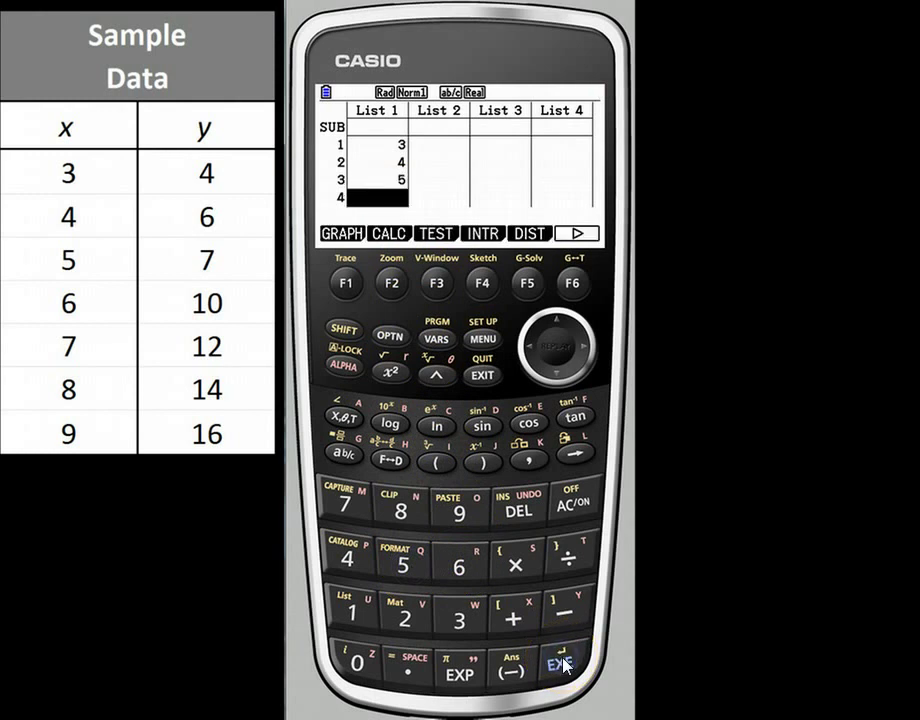
{"action": "left_click", "coordinate": [462, 568]}
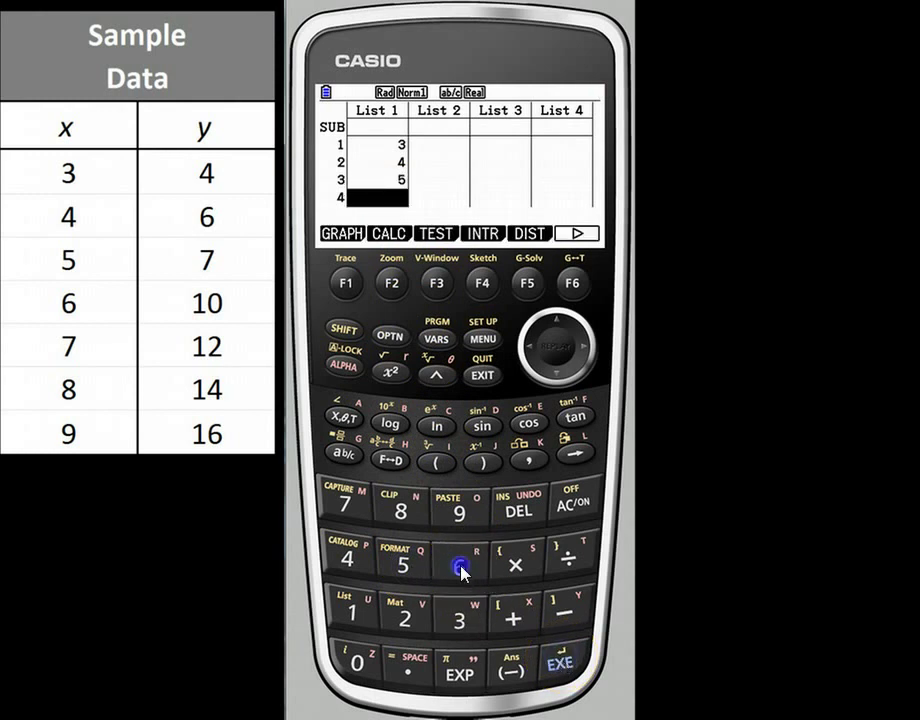
{"action": "left_click", "coordinate": [560, 662]}
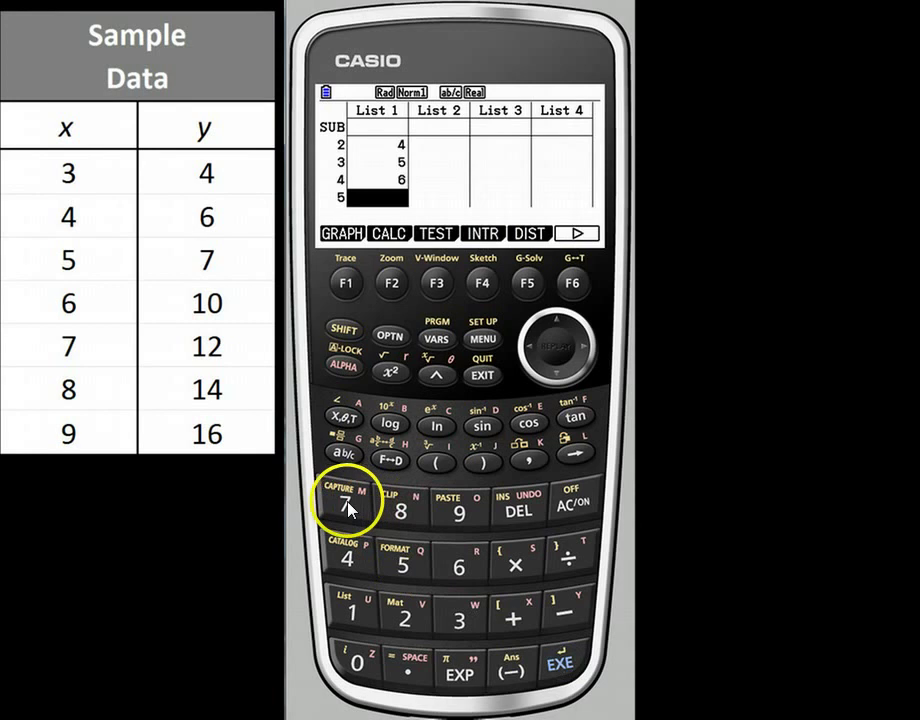
Enter 7, 8 and 9 into List 1 rows 5–7
{"action": "left_click", "coordinate": [347, 504]}
{"action": "left_click", "coordinate": [560, 662]}
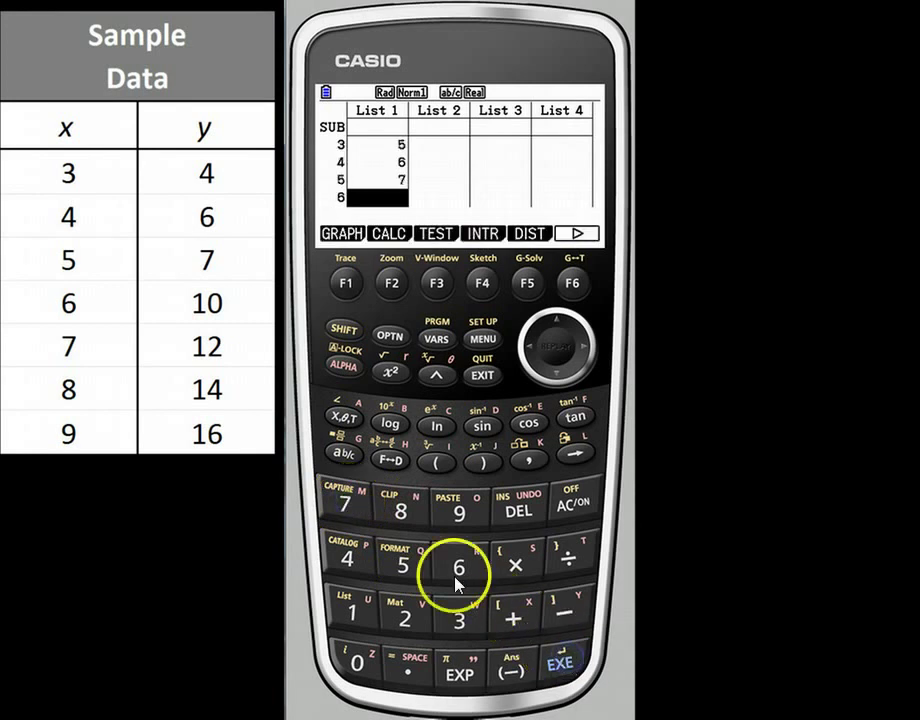
{"action": "left_click", "coordinate": [400, 510]}
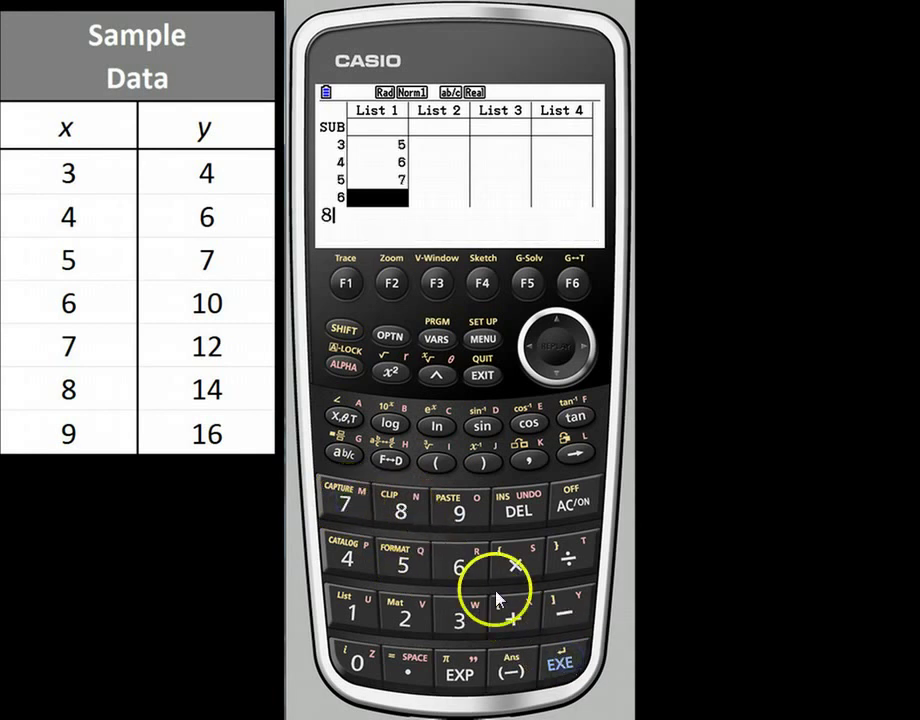
{"action": "left_click", "coordinate": [562, 665]}
{"action": "left_click", "coordinate": [464, 516]}
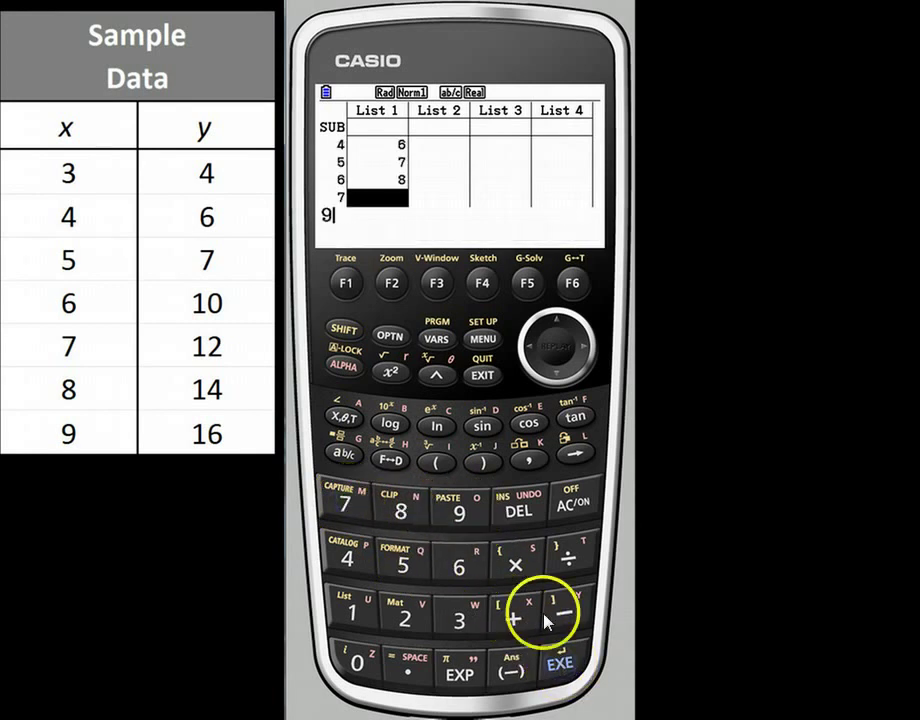
{"action": "left_click", "coordinate": [565, 663]}
{"action": "left_click", "coordinate": [580, 350]}
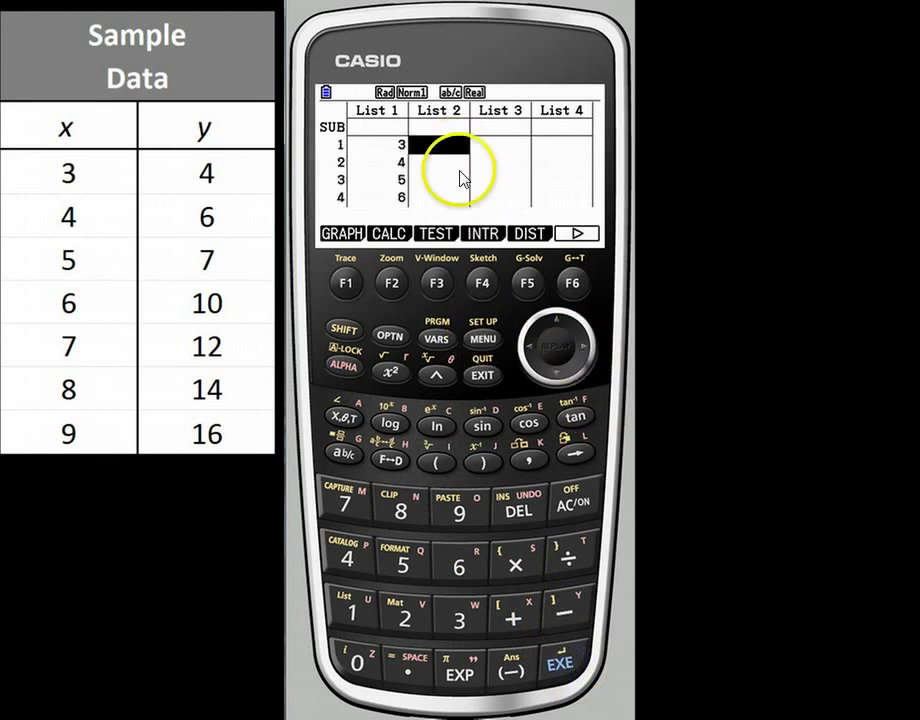
Enter the y values 4, 6, 7 and 10 into List 2 rows 1–4
{"action": "left_click", "coordinate": [365, 558]}
{"action": "left_click", "coordinate": [565, 664]}
{"action": "left_click", "coordinate": [463, 572]}
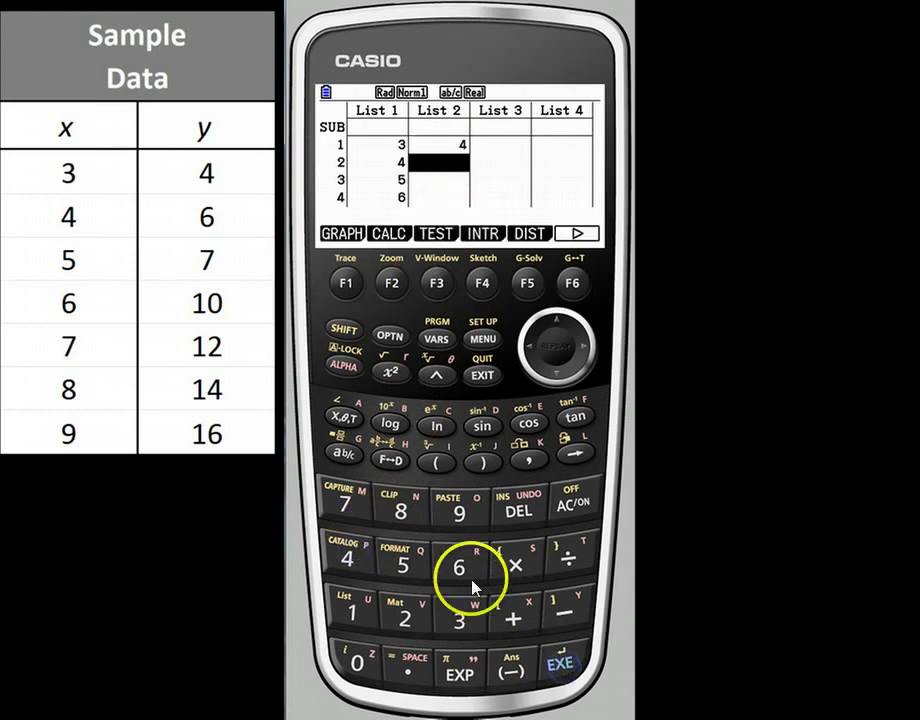
{"action": "left_click", "coordinate": [558, 660]}
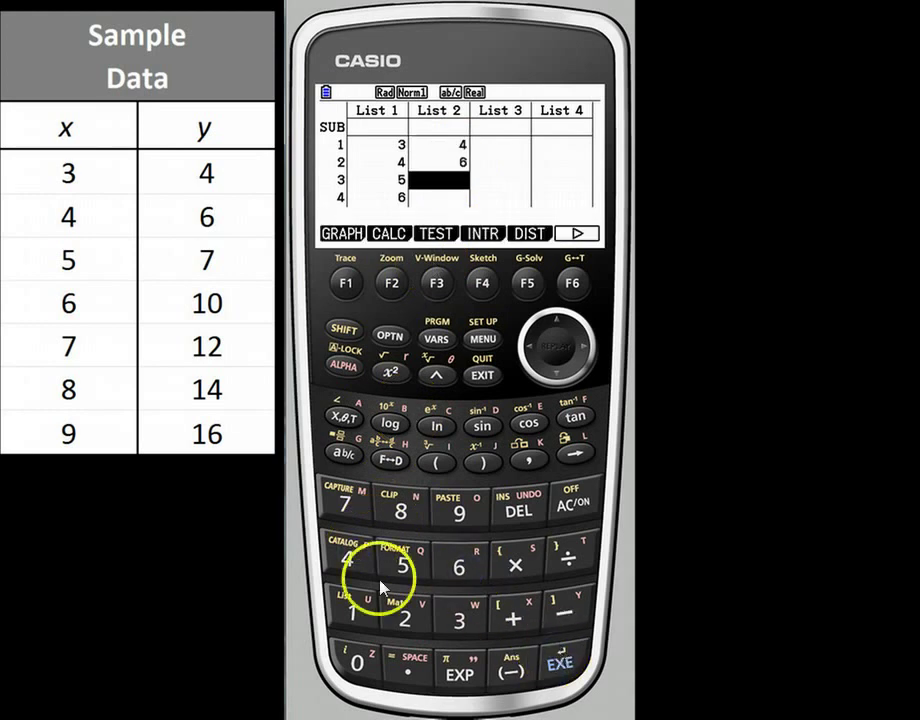
{"action": "left_click", "coordinate": [345, 500]}
{"action": "left_click", "coordinate": [552, 664]}
{"action": "left_click", "coordinate": [343, 607]}
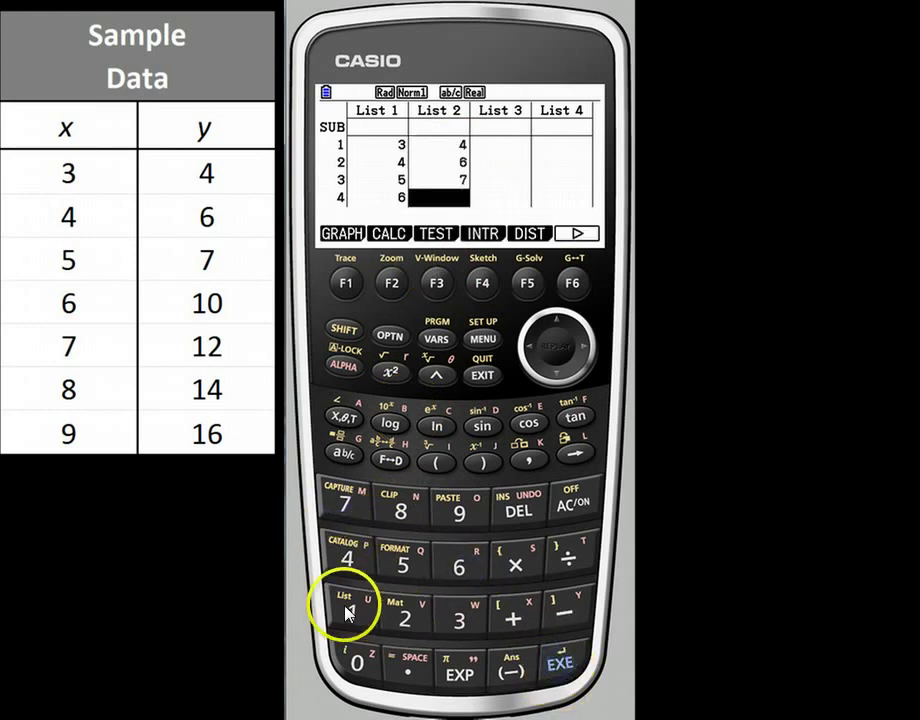
{"action": "left_click", "coordinate": [352, 656]}
{"action": "left_click", "coordinate": [560, 660]}
Enter 12, 14 and 16 into List 2 rows 5–7
{"action": "left_click", "coordinate": [352, 612]}
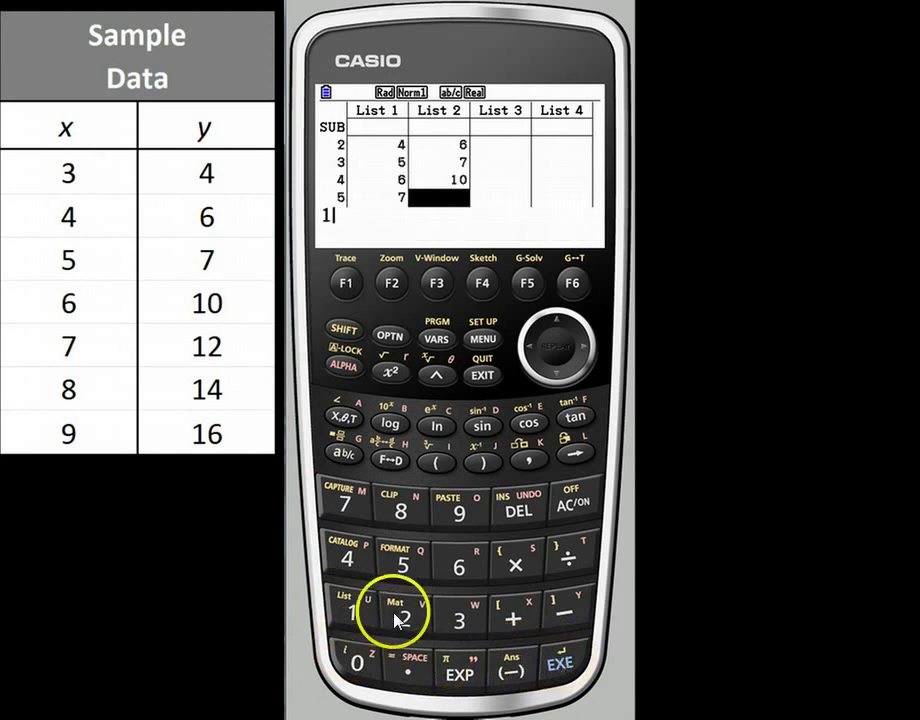
{"action": "left_click", "coordinate": [400, 617]}
{"action": "left_click", "coordinate": [560, 662]}
{"action": "left_click", "coordinate": [362, 615]}
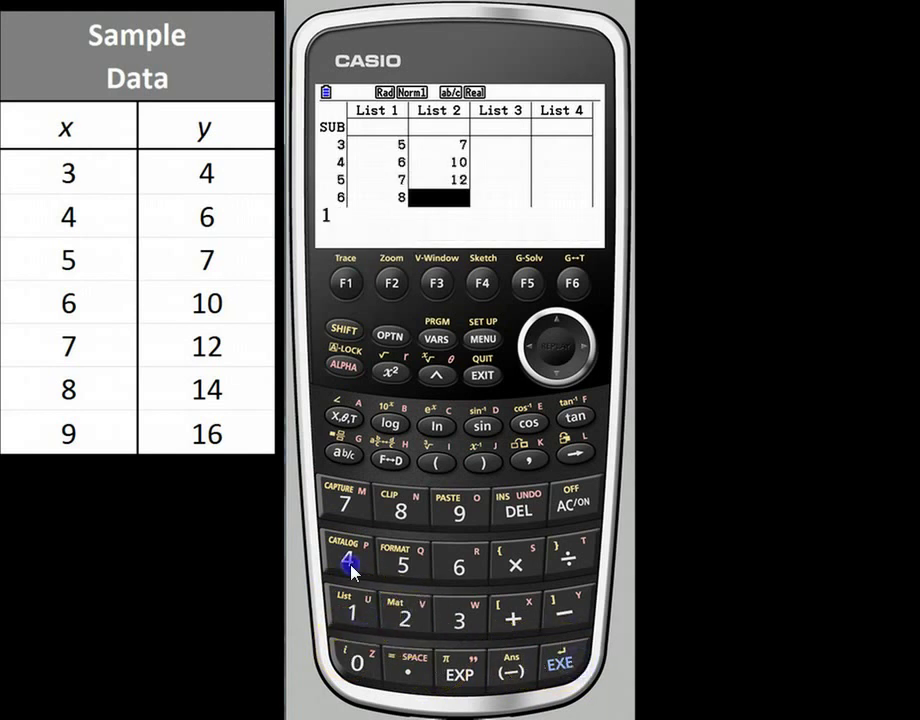
{"action": "left_click", "coordinate": [347, 560]}
{"action": "left_click", "coordinate": [556, 660]}
{"action": "left_click", "coordinate": [365, 612]}
{"action": "left_click", "coordinate": [460, 568]}
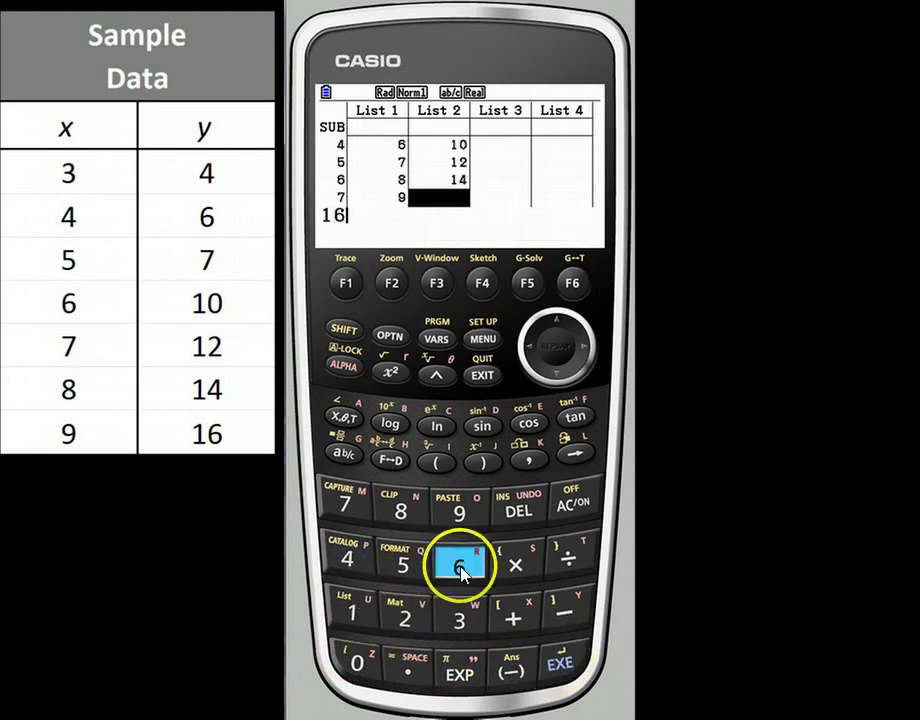
{"action": "left_click", "coordinate": [562, 664]}
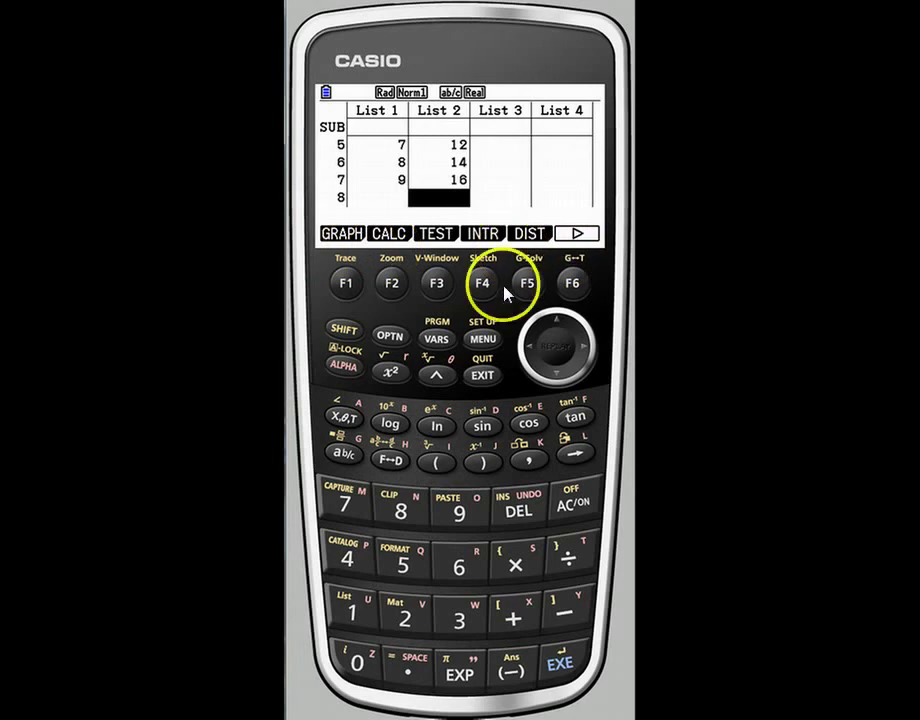
{"action": "left_click", "coordinate": [482, 375]}
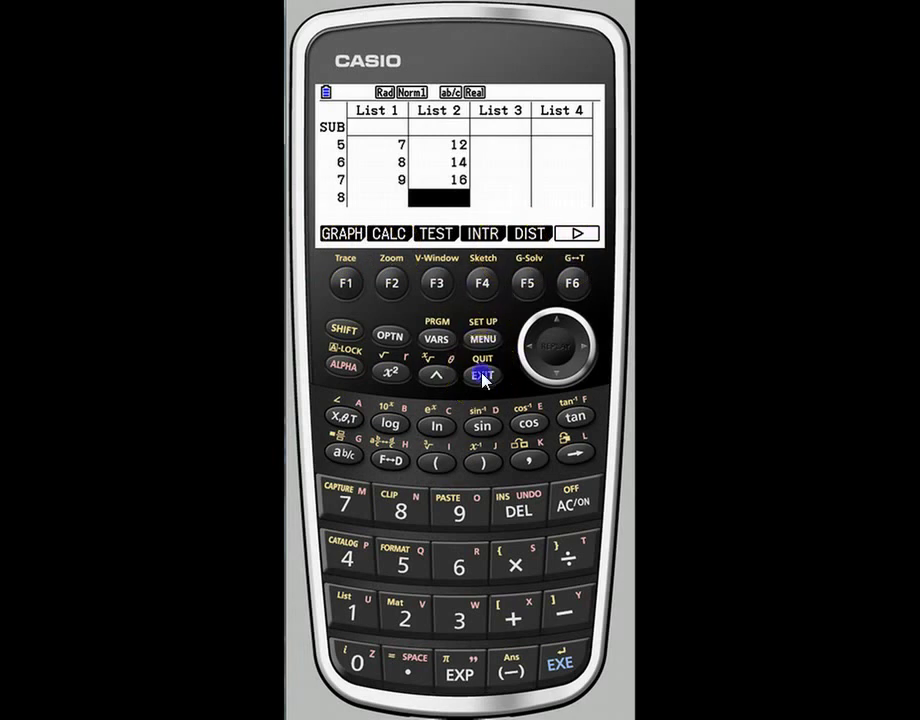
{"action": "left_click", "coordinate": [577, 297]}
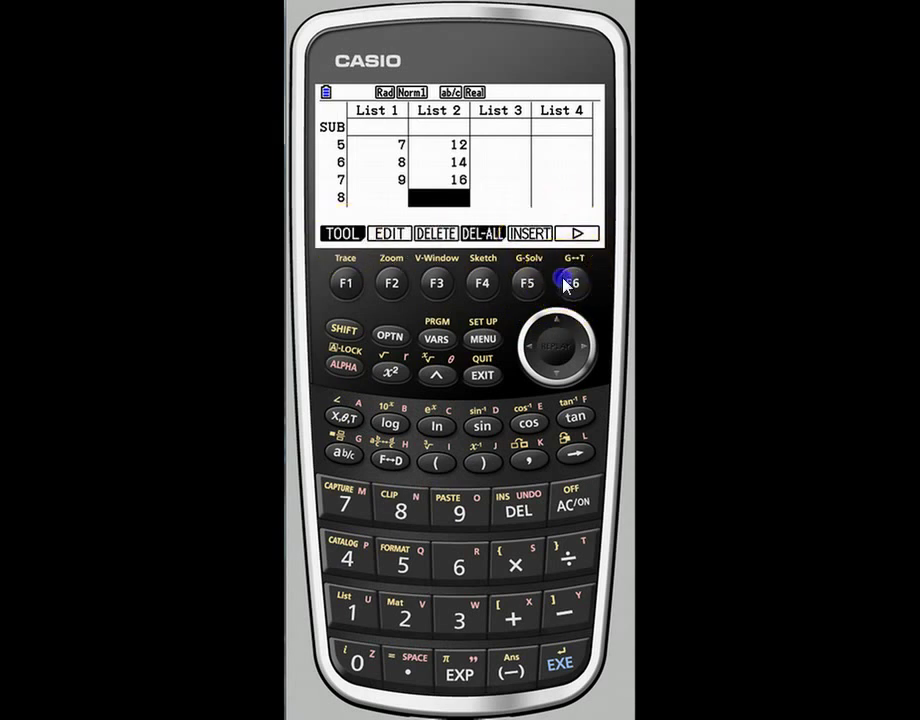
{"action": "left_click", "coordinate": [567, 285]}
{"action": "left_click", "coordinate": [560, 290]}
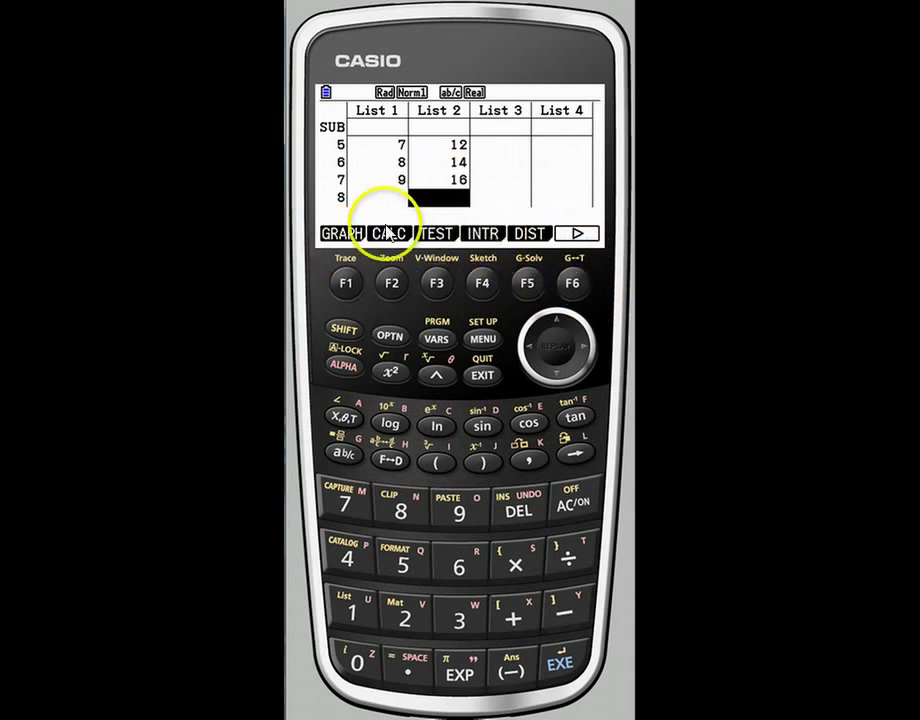
Bring up the StatGraph1 setup showing Scatter, XList List1, YList List2, Frequency 1
{"action": "left_click", "coordinate": [349, 276]}
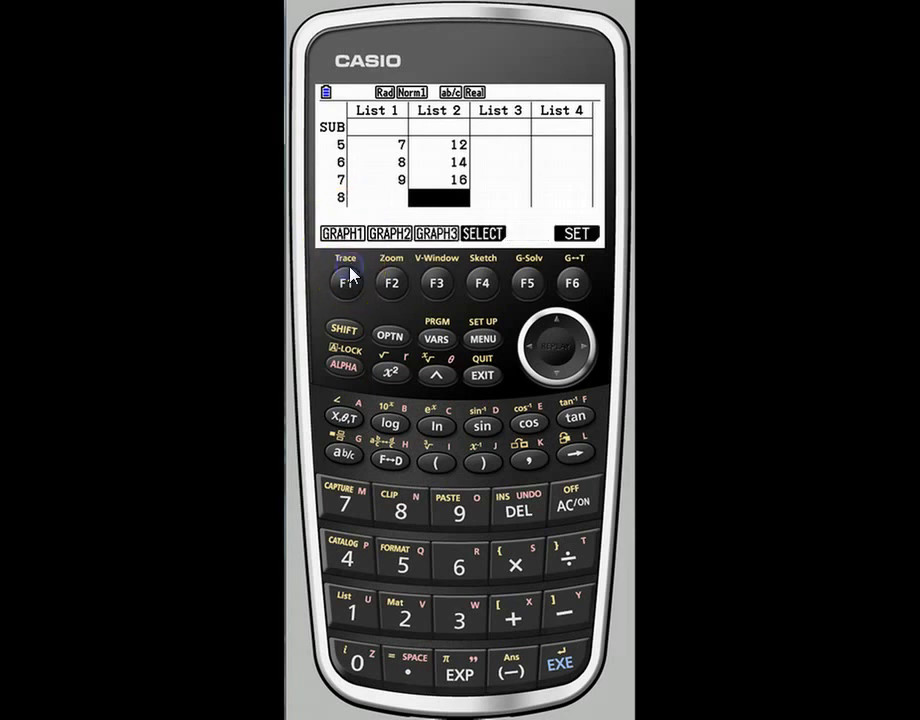
{"action": "left_click", "coordinate": [341, 260]}
{"action": "left_click", "coordinate": [572, 280]}
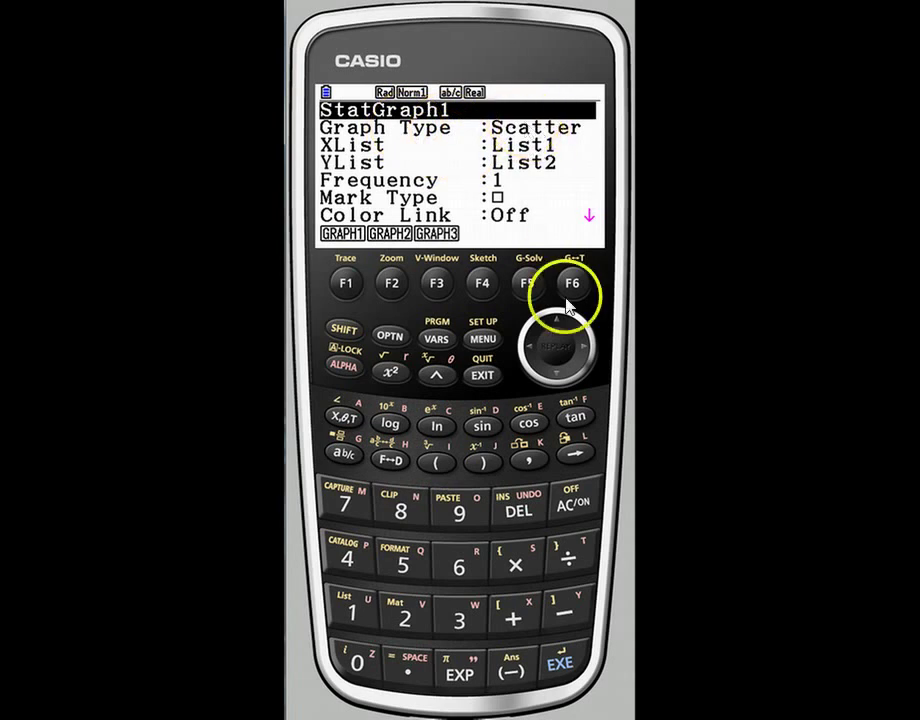
Set the StatGraph1 graph type to Scatter
{"action": "left_click", "coordinate": [560, 380]}
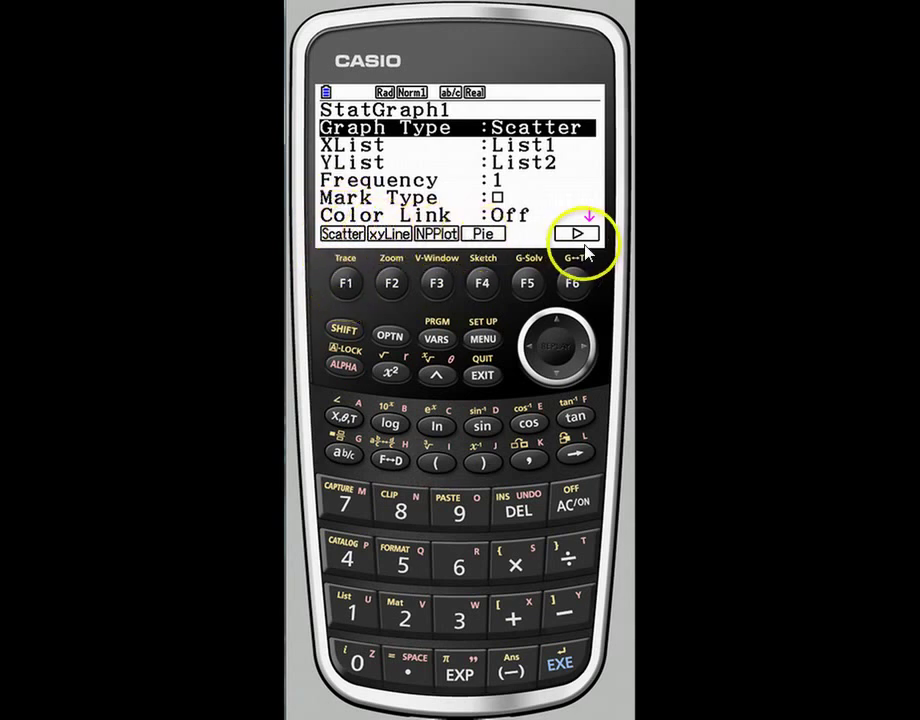
{"action": "left_click", "coordinate": [575, 288]}
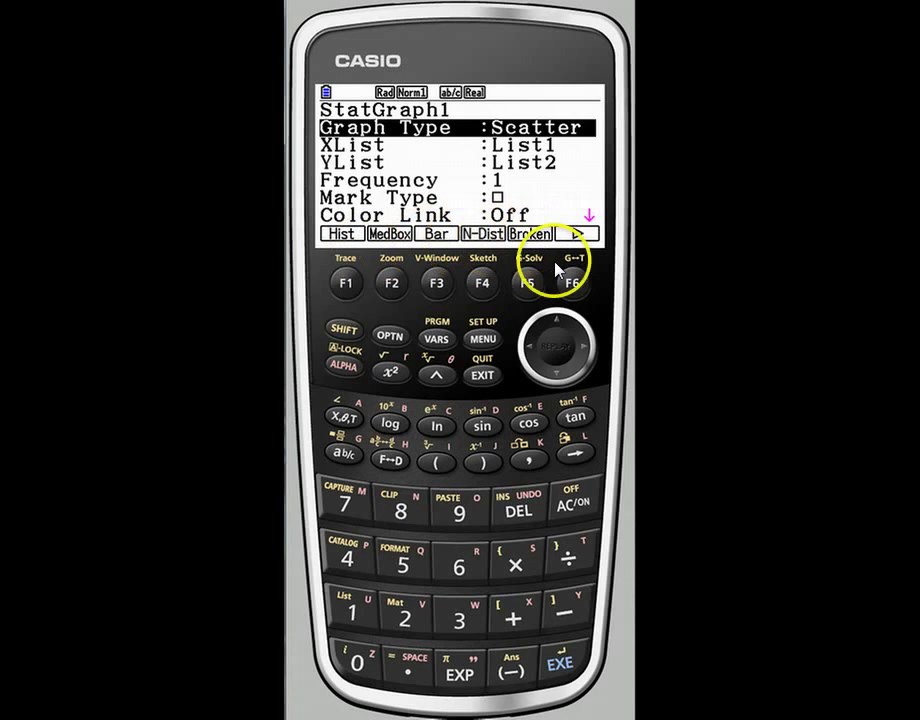
{"action": "left_click", "coordinate": [572, 283]}
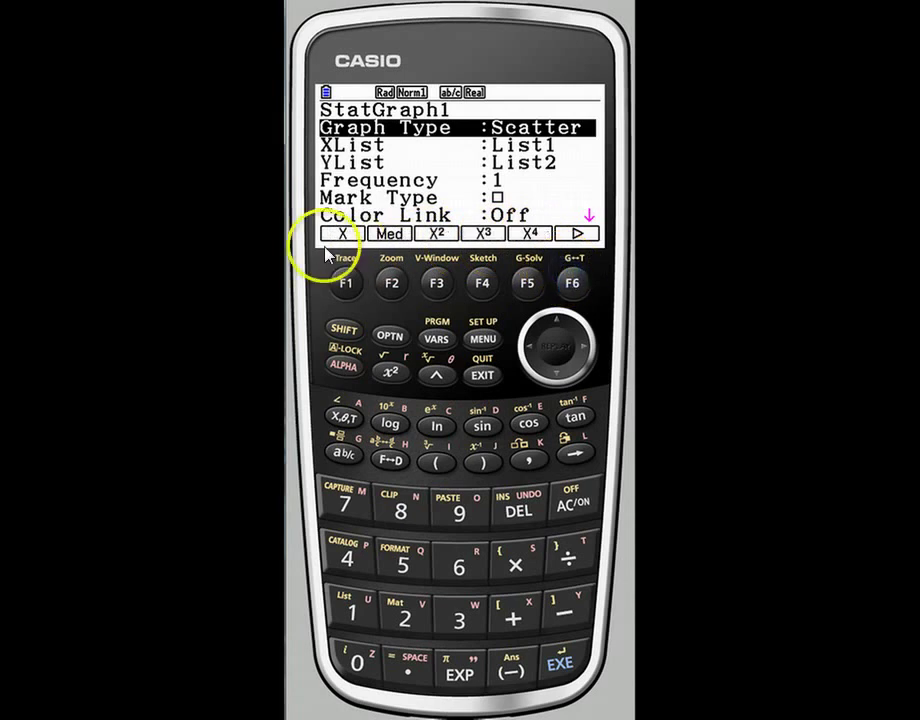
{"action": "left_click", "coordinate": [577, 290]}
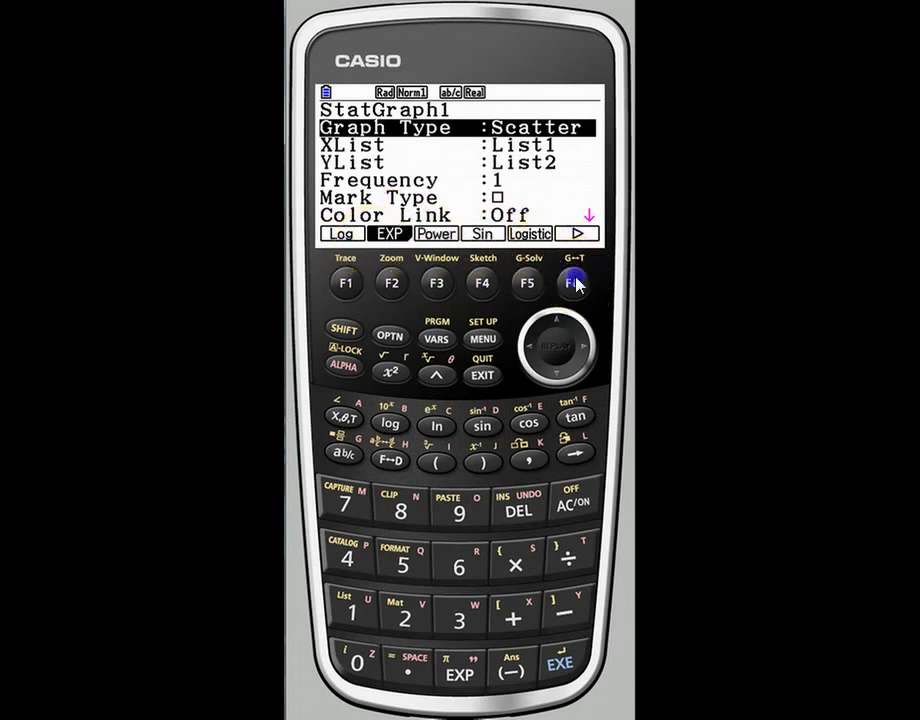
{"action": "left_click", "coordinate": [577, 285]}
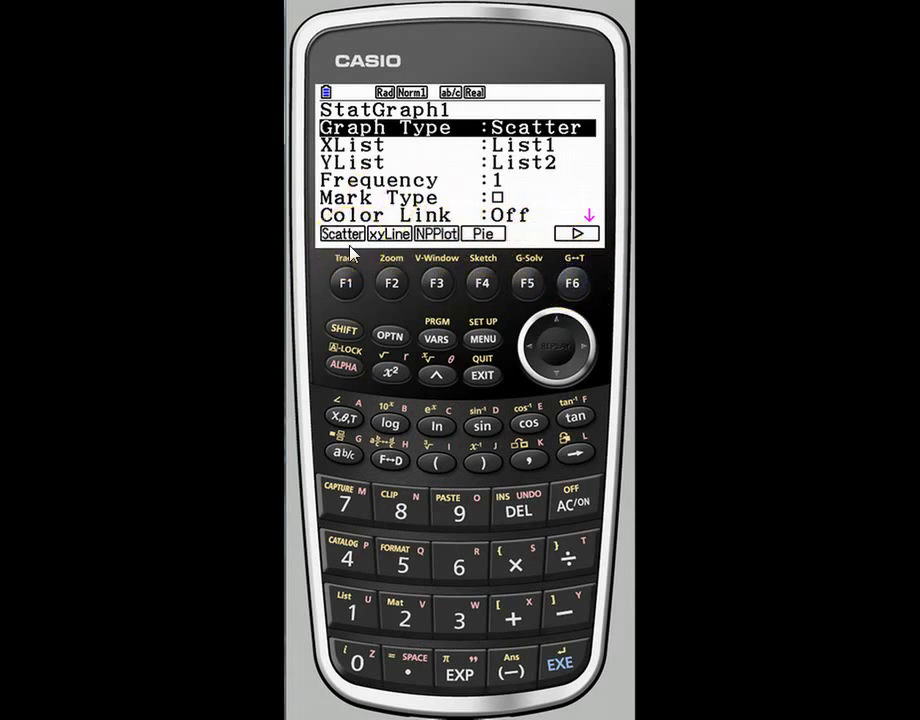
{"action": "left_click", "coordinate": [350, 286]}
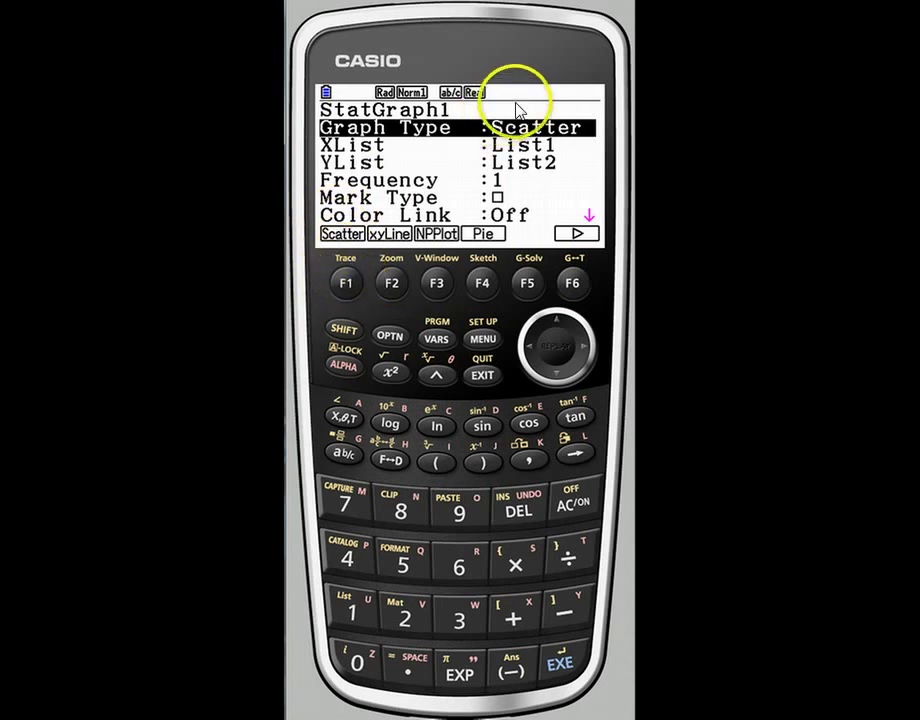
Set XList to List1, keep YList as List2, and set Frequency to 1
{"action": "left_click", "coordinate": [558, 380]}
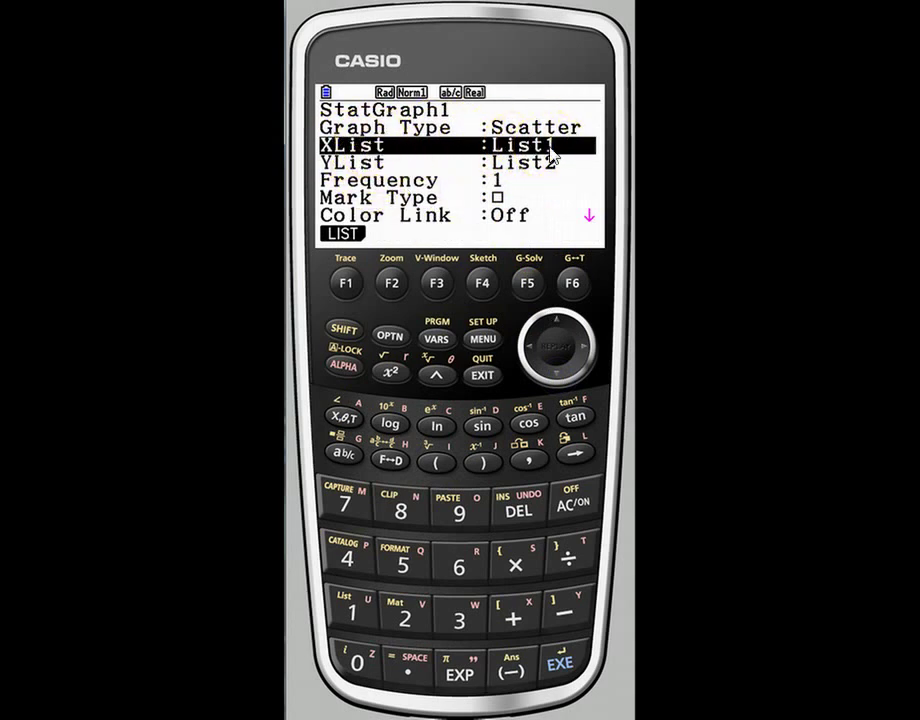
{"action": "left_click", "coordinate": [346, 282]}
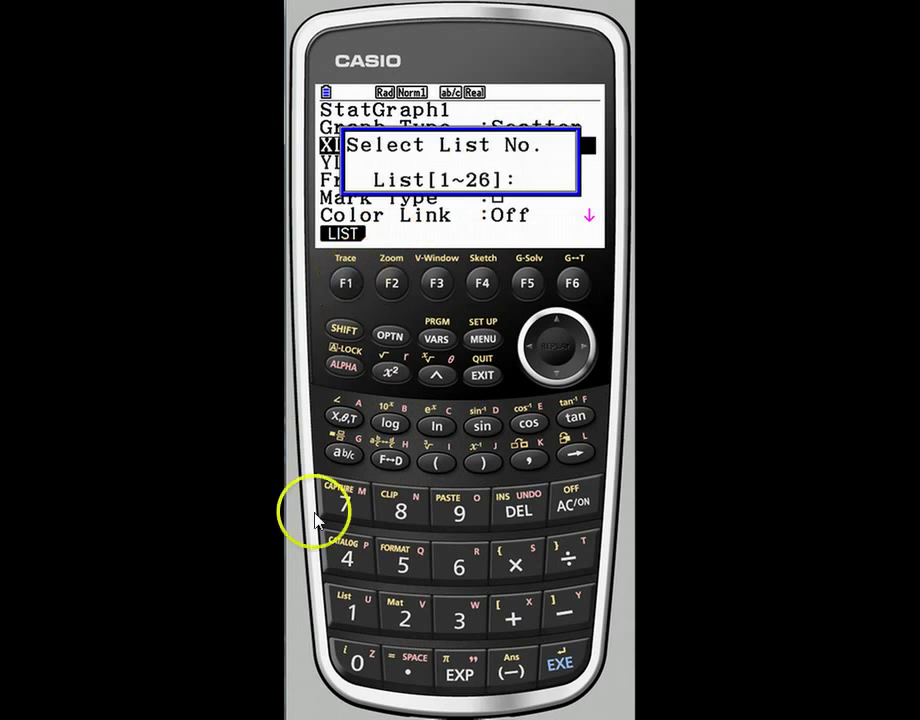
{"action": "left_click", "coordinate": [558, 656]}
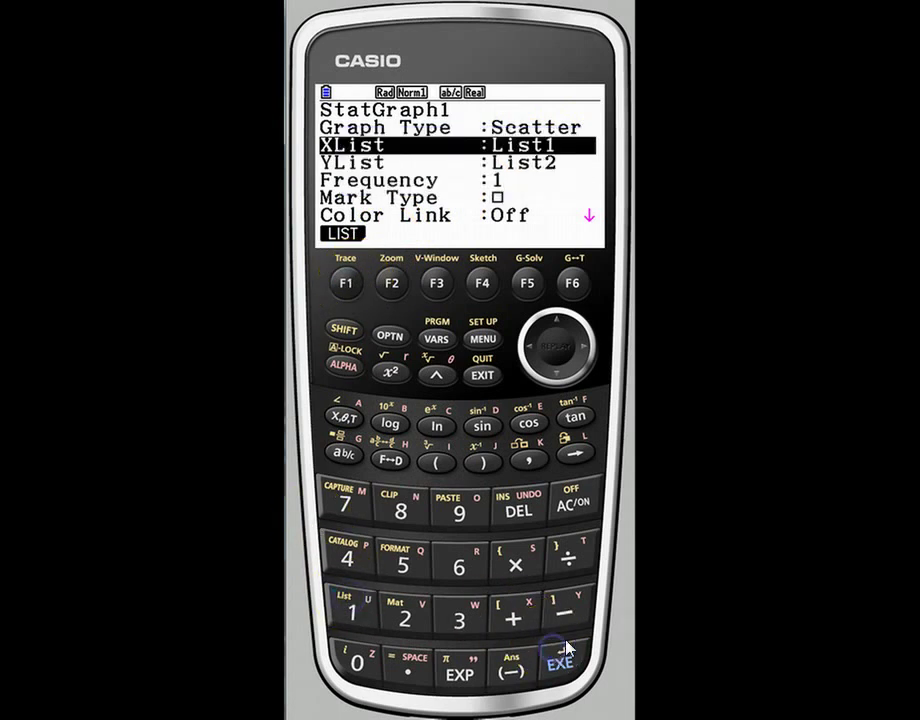
{"action": "left_click", "coordinate": [554, 377]}
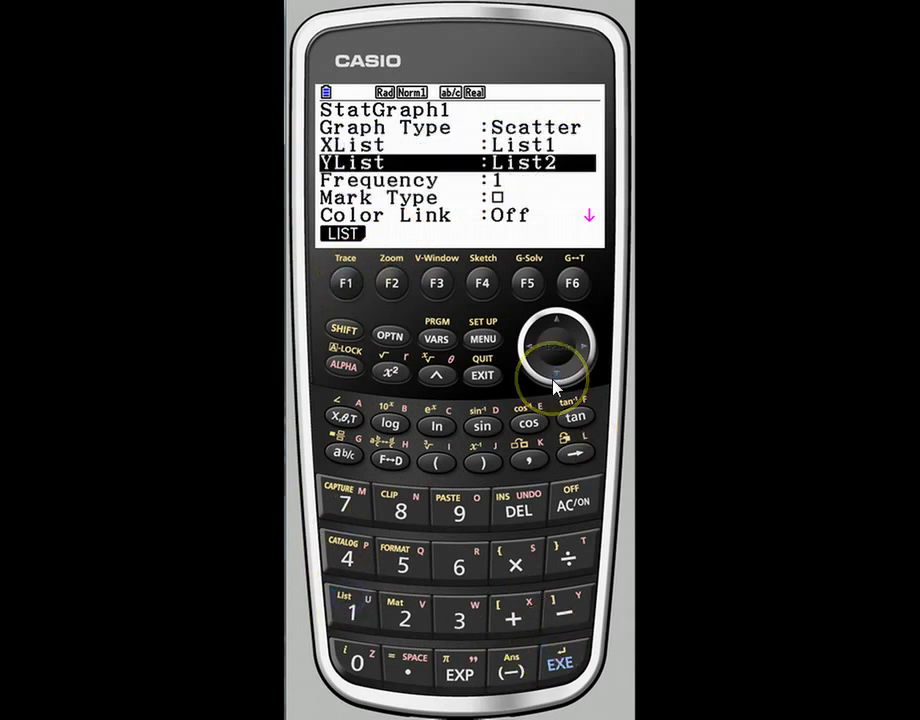
{"action": "left_click", "coordinate": [554, 380]}
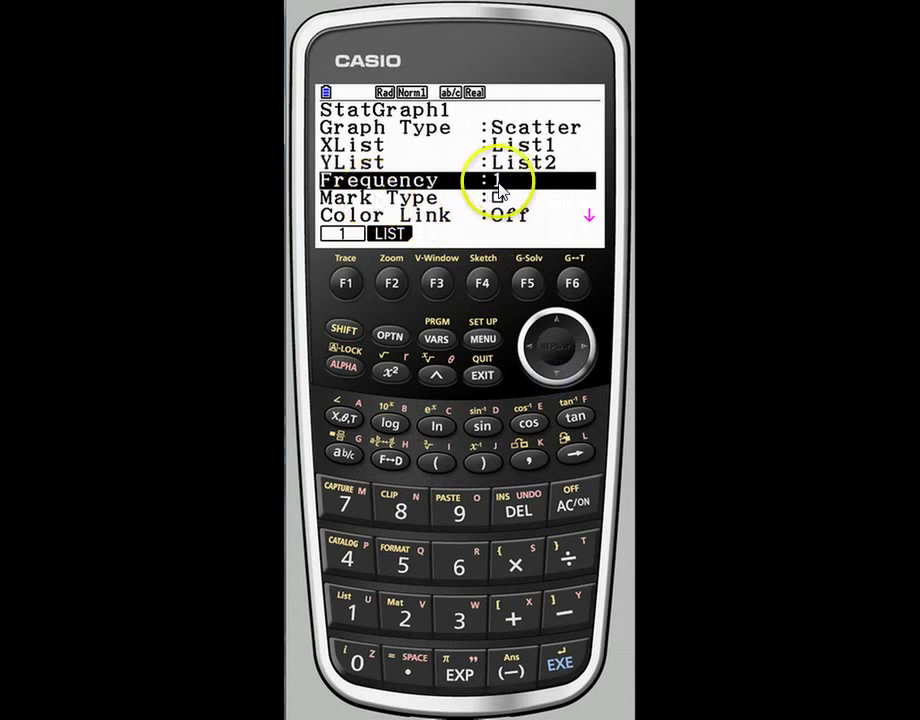
{"action": "left_click", "coordinate": [344, 288]}
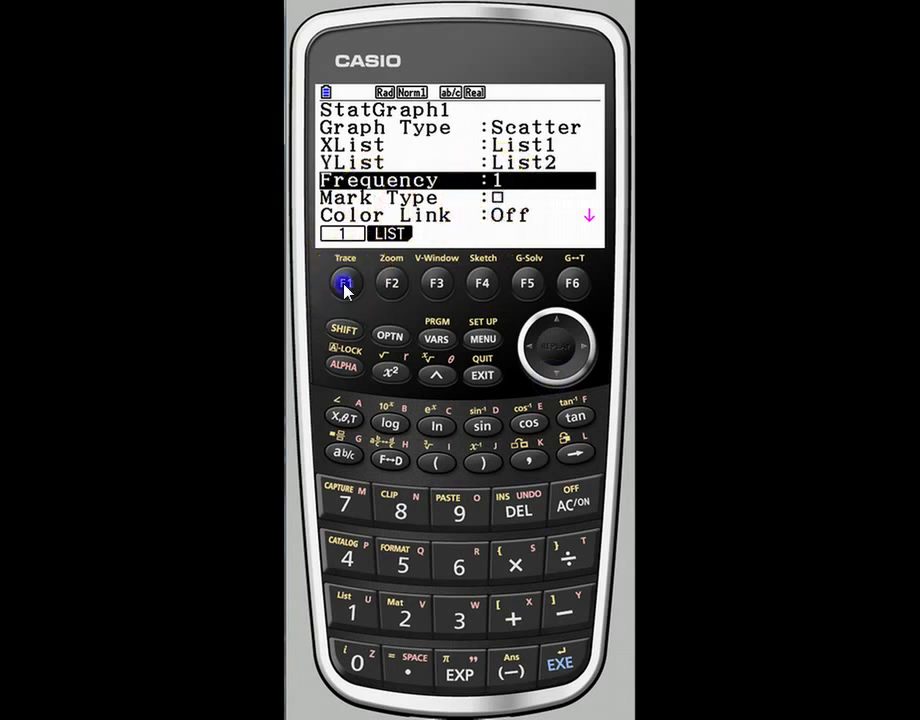
{"action": "left_click", "coordinate": [567, 358]}
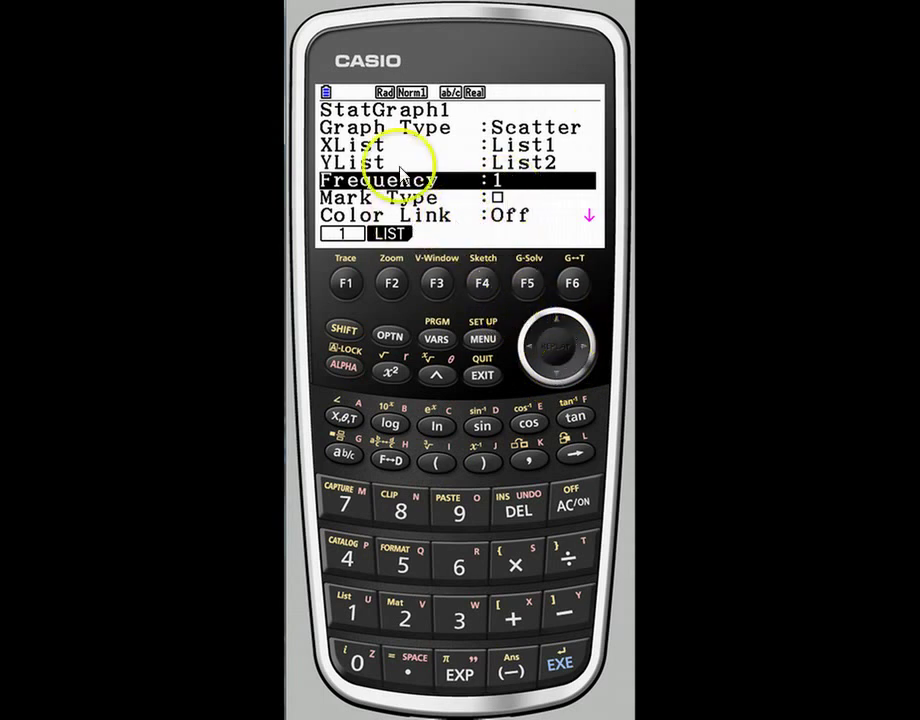
{"action": "left_click", "coordinate": [562, 324]}
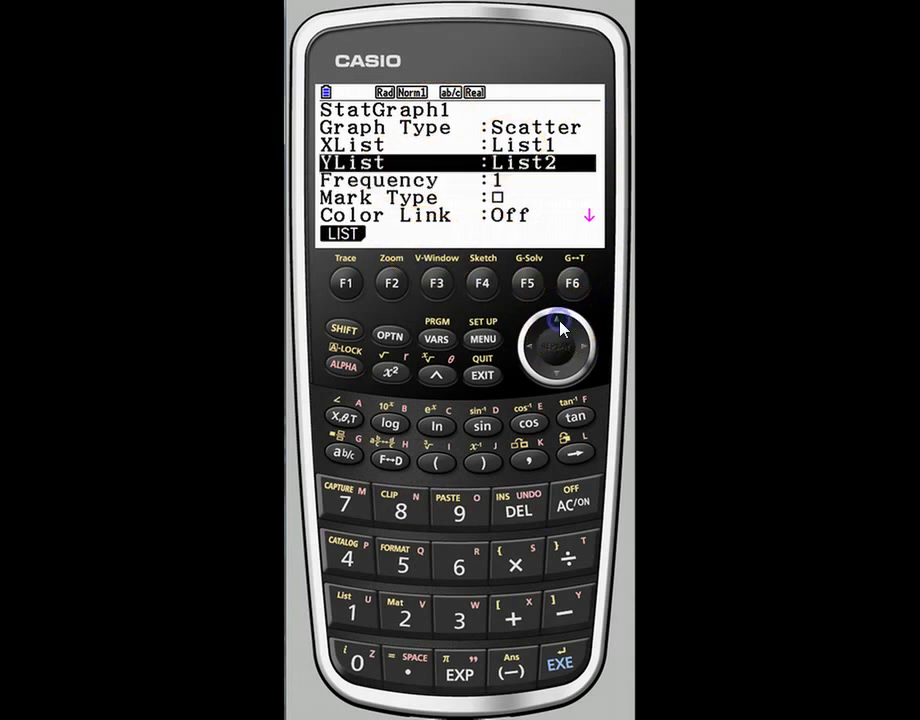
{"action": "left_click", "coordinate": [562, 324]}
{"action": "left_click", "coordinate": [562, 324]}
{"action": "left_click", "coordinate": [562, 324]}
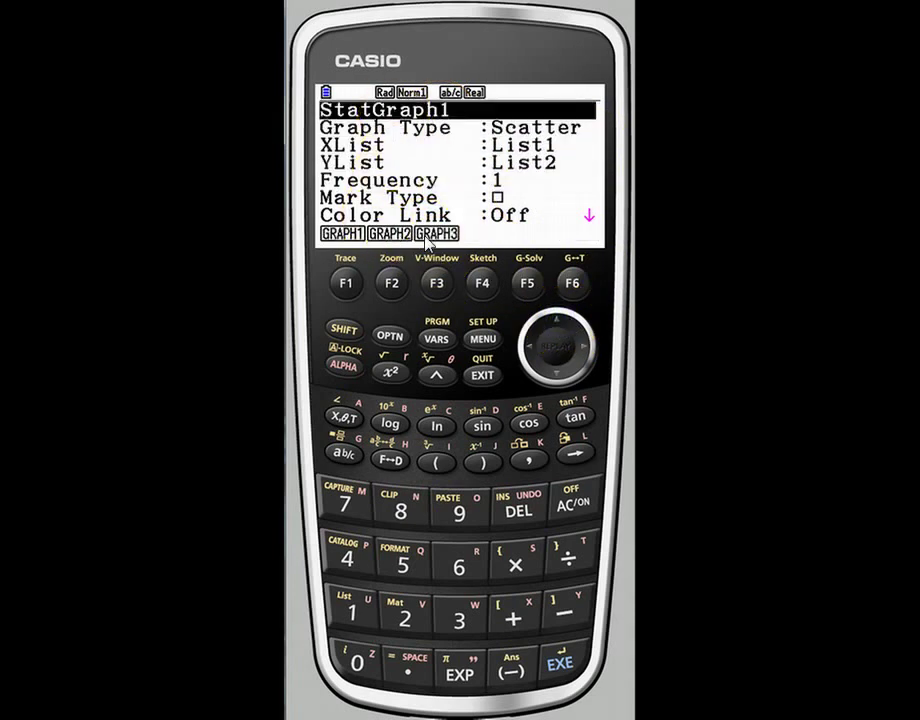
Return to the list editor and draw GRAPH1, the List1/List2 scatter plot
{"action": "left_click", "coordinate": [483, 376]}
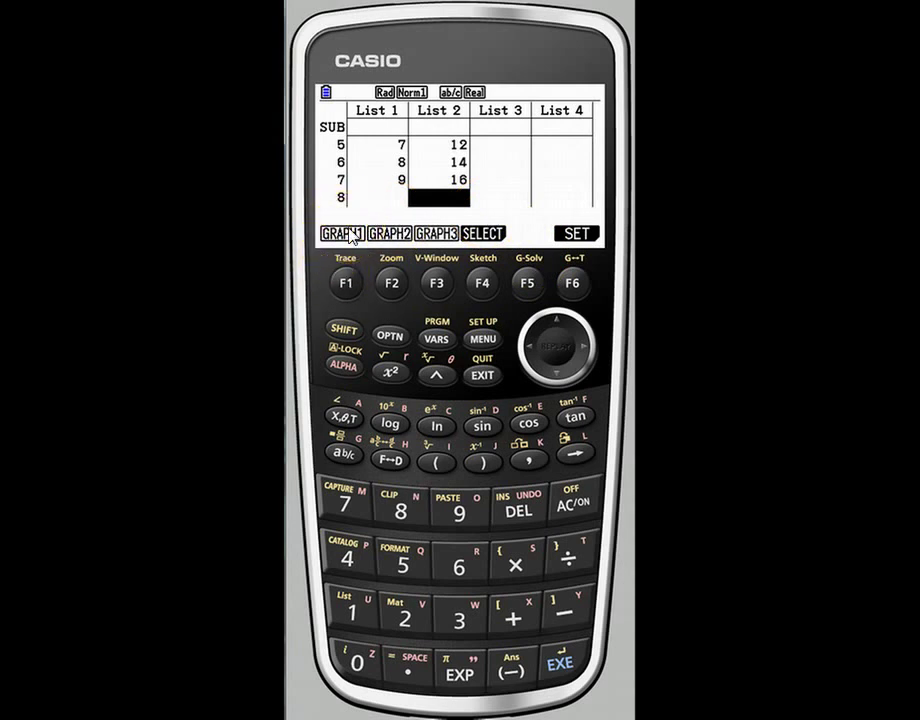
{"action": "left_click", "coordinate": [346, 284]}
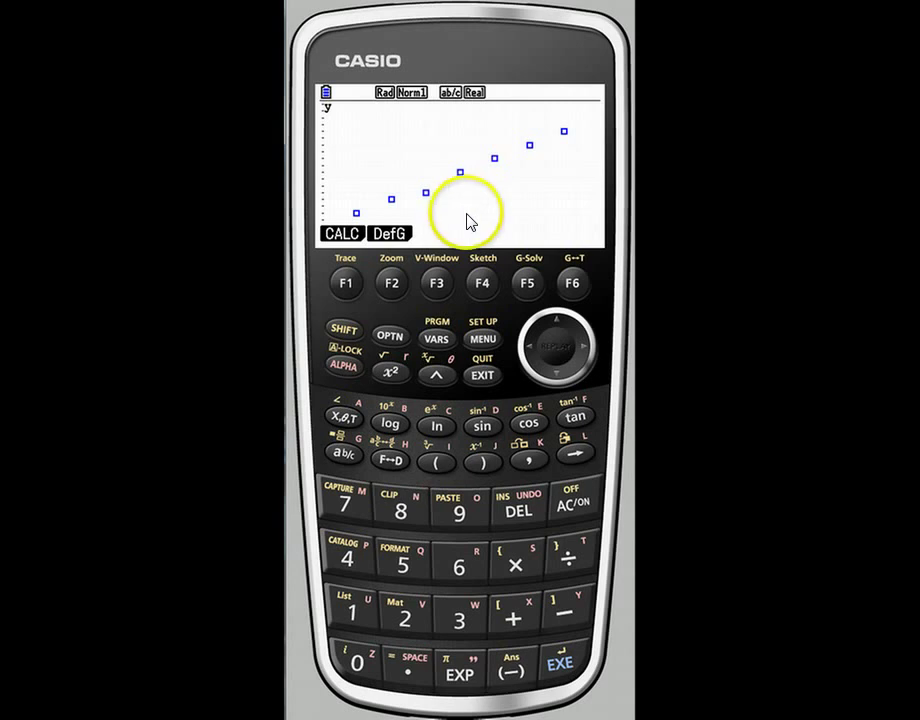
Calculate LinearReg(ax+b), giving a = 2.03571428, b = −2.3571428, r = 0.99647913
{"action": "left_click", "coordinate": [347, 287]}
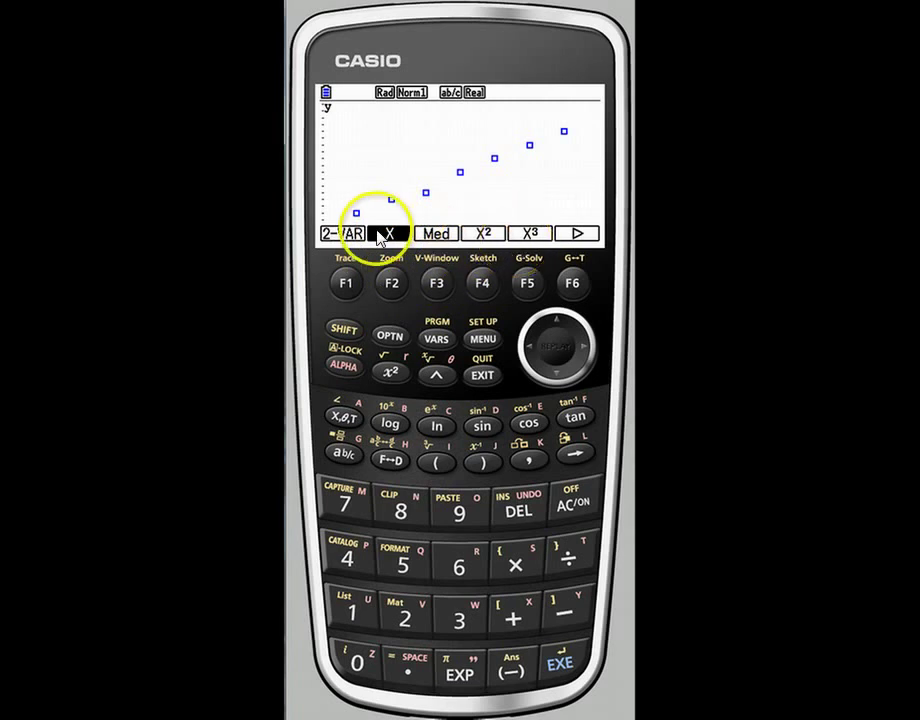
{"action": "left_click", "coordinate": [390, 283]}
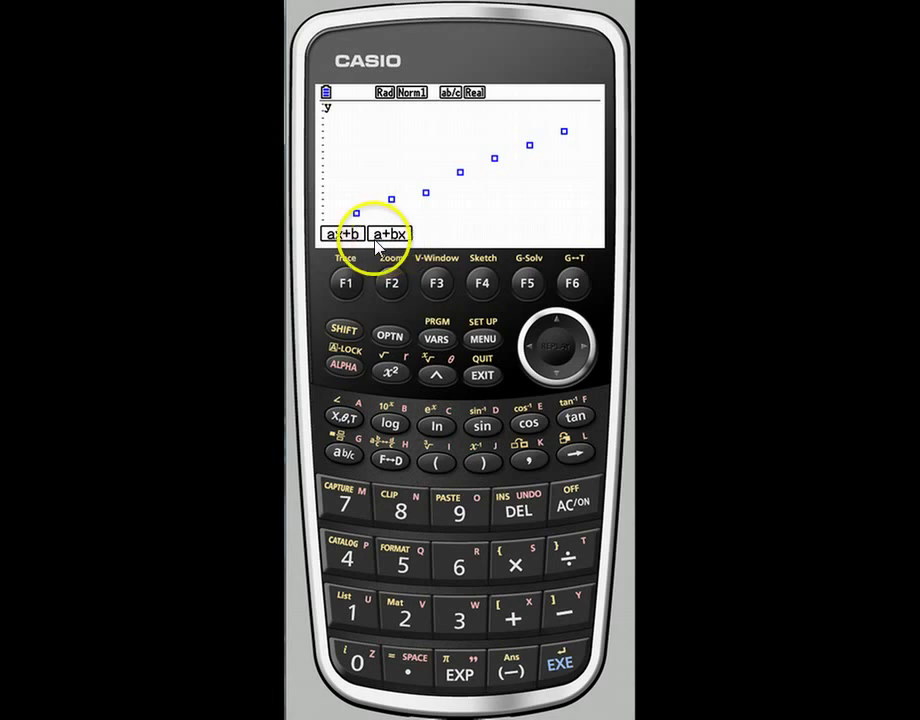
{"action": "left_click", "coordinate": [347, 283]}
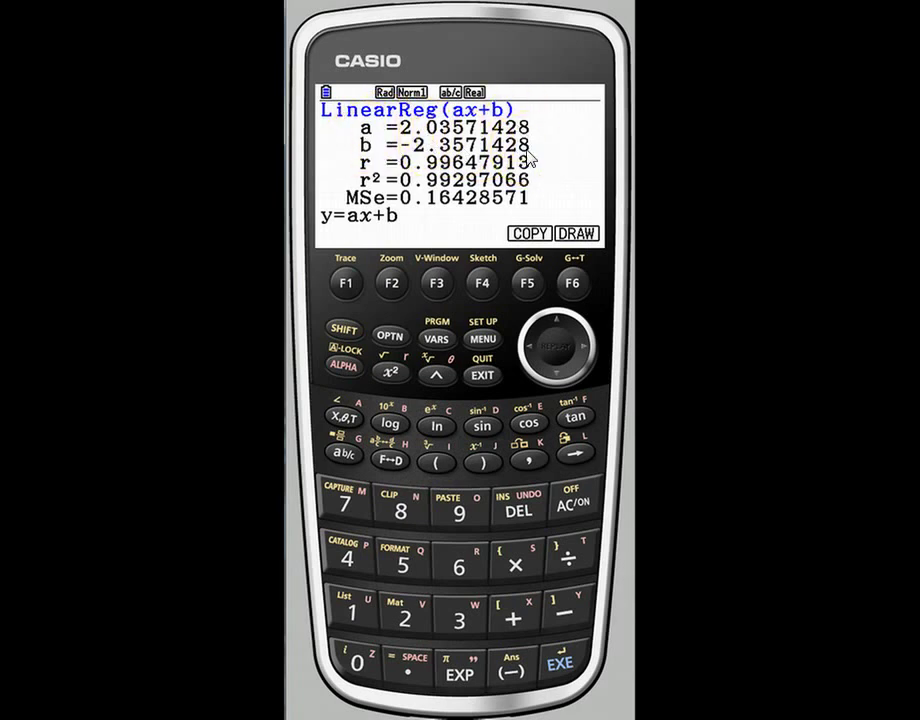
Draw the regression line, return to the ax+b results, and copy the equation to the Y= list
{"action": "left_click", "coordinate": [572, 283]}
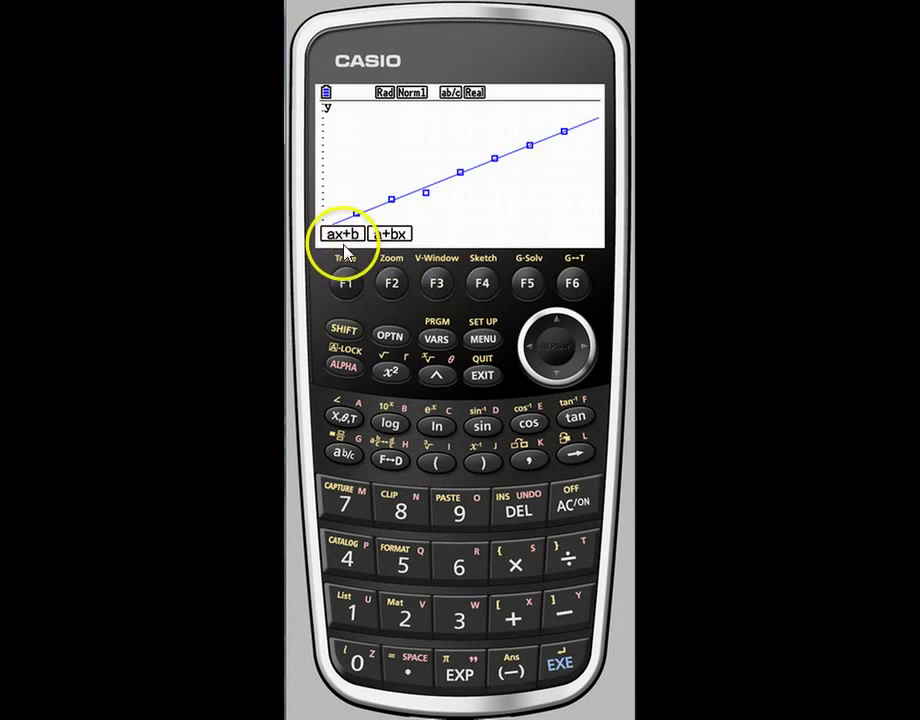
{"action": "left_click", "coordinate": [338, 278]}
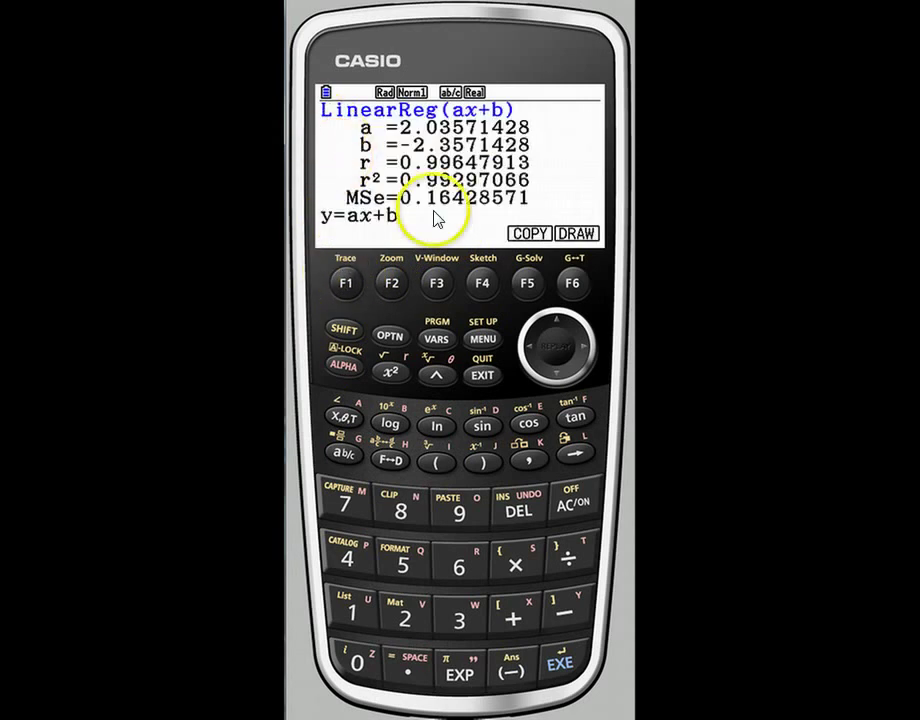
{"action": "left_click", "coordinate": [527, 283]}
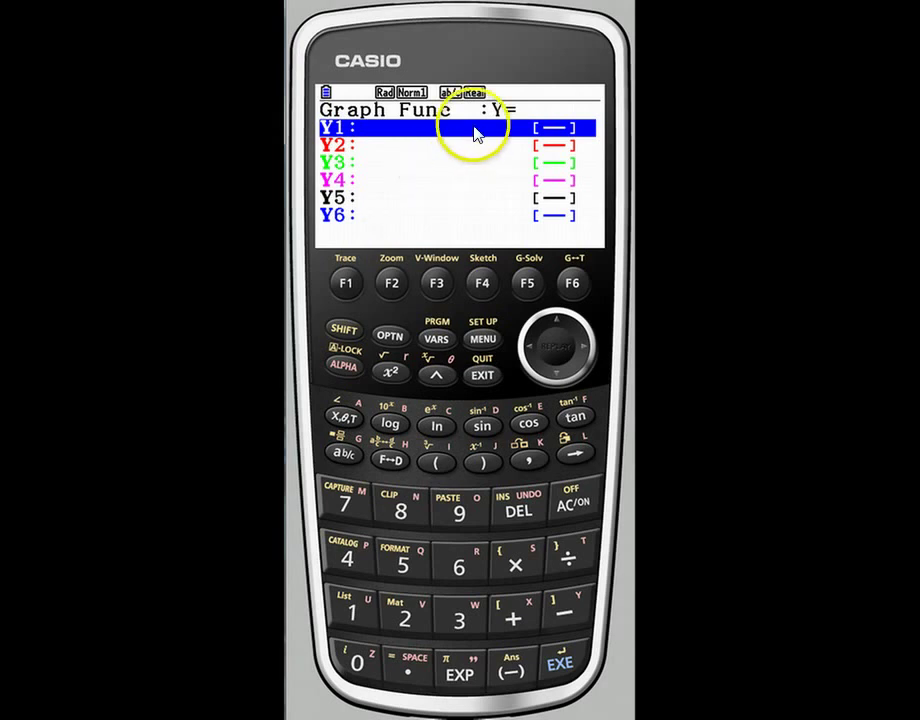
Store the regression equation in Y1 and redraw the fitted line through the seven points
{"action": "left_click", "coordinate": [556, 372]}
{"action": "left_click", "coordinate": [556, 372]}
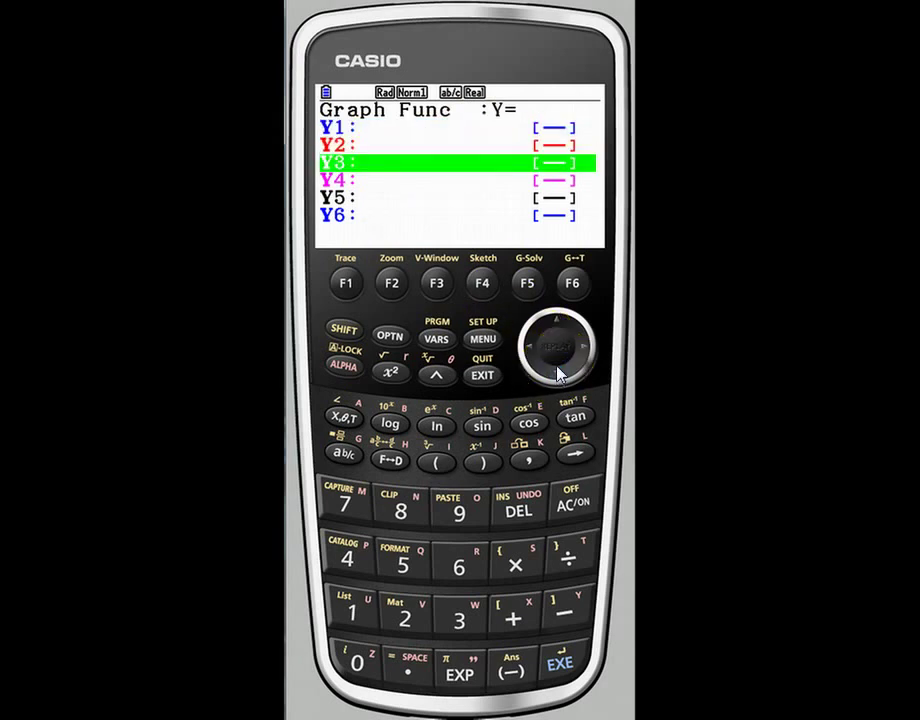
{"action": "left_click", "coordinate": [556, 326]}
{"action": "left_click", "coordinate": [556, 326]}
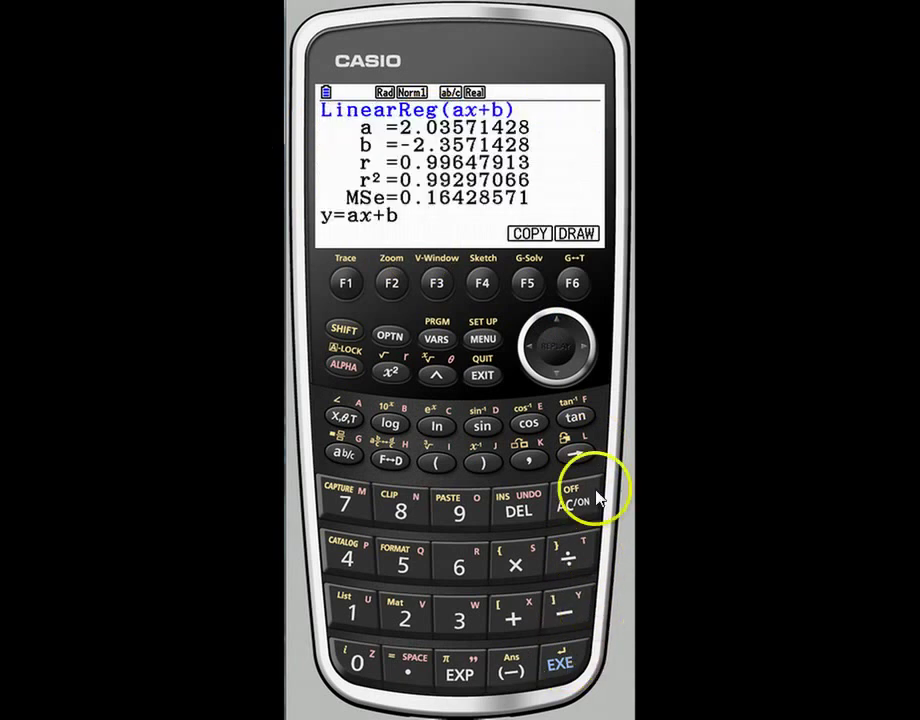
{"action": "left_click", "coordinate": [573, 285]}
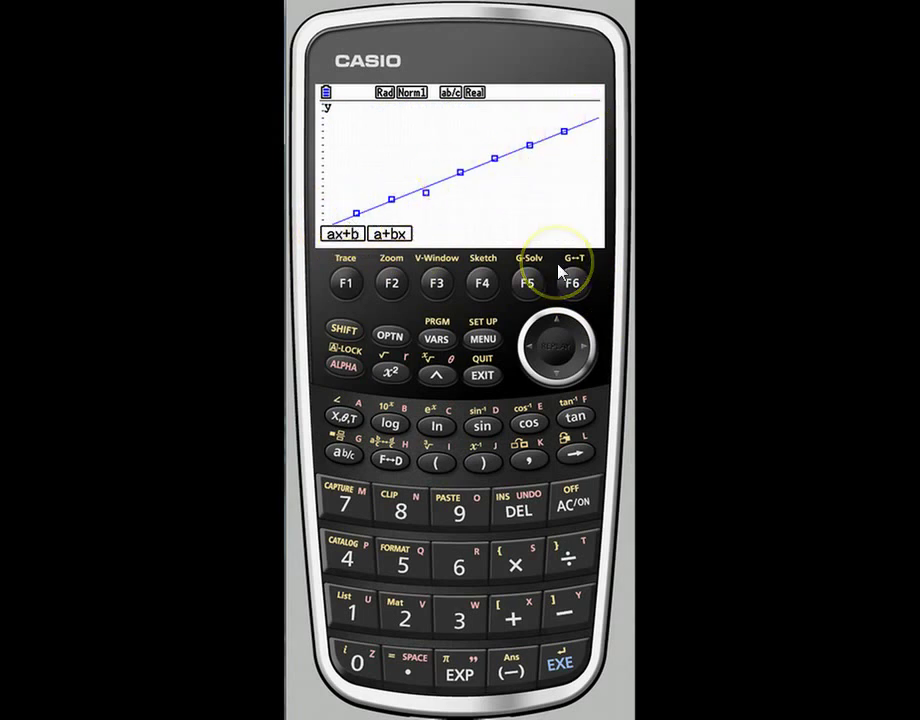
{"action": "left_click", "coordinate": [485, 378]}
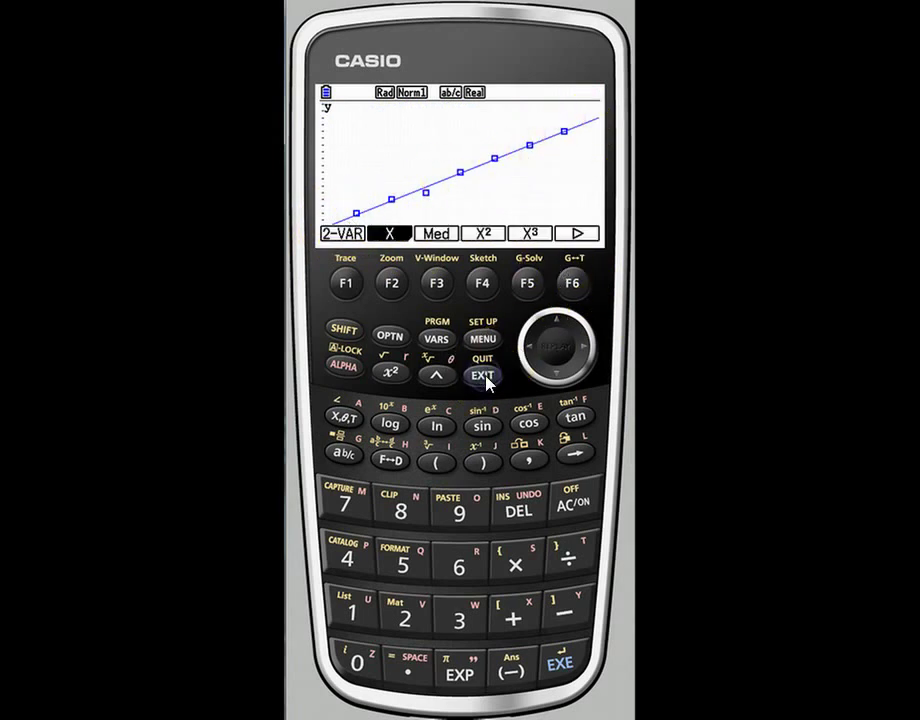
{"action": "left_click", "coordinate": [486, 377]}
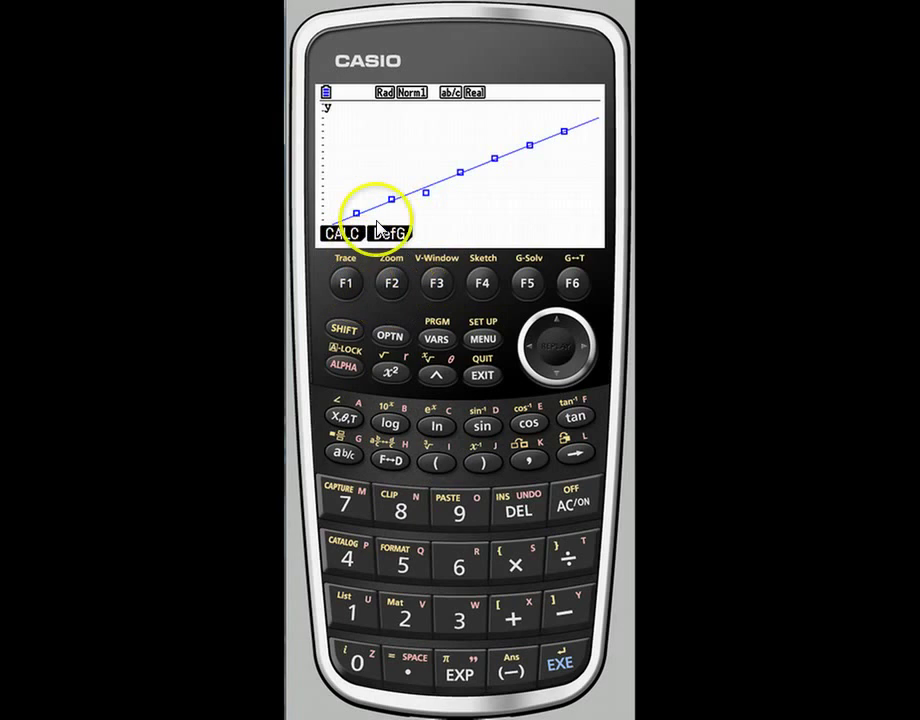
Graph Y1 together with the scatter points using DefG, drawing it twice
{"action": "left_click", "coordinate": [393, 287]}
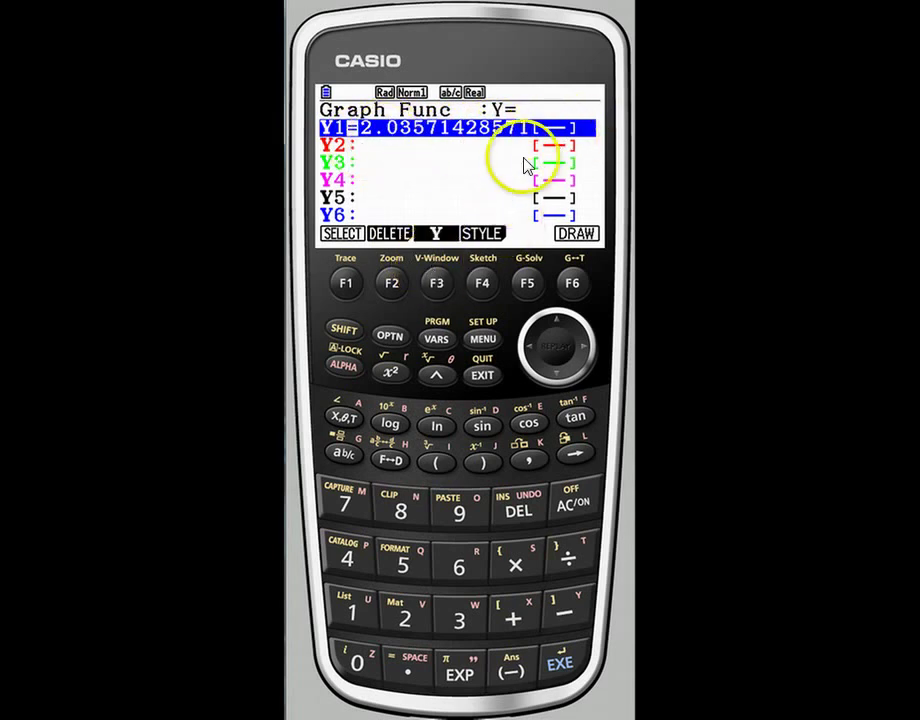
{"action": "left_click", "coordinate": [573, 286]}
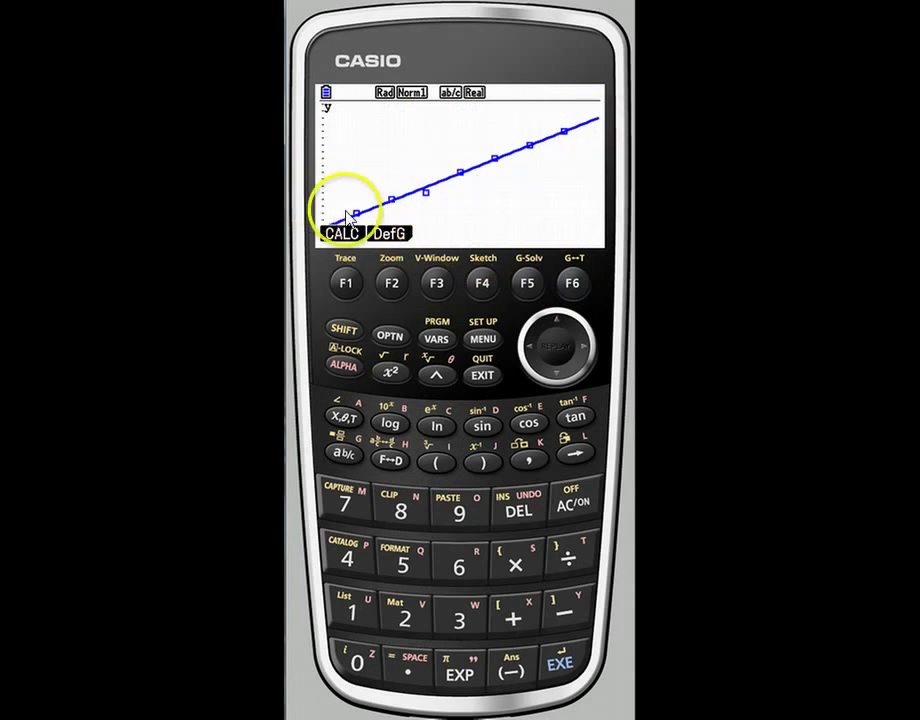
{"action": "left_click", "coordinate": [403, 282]}
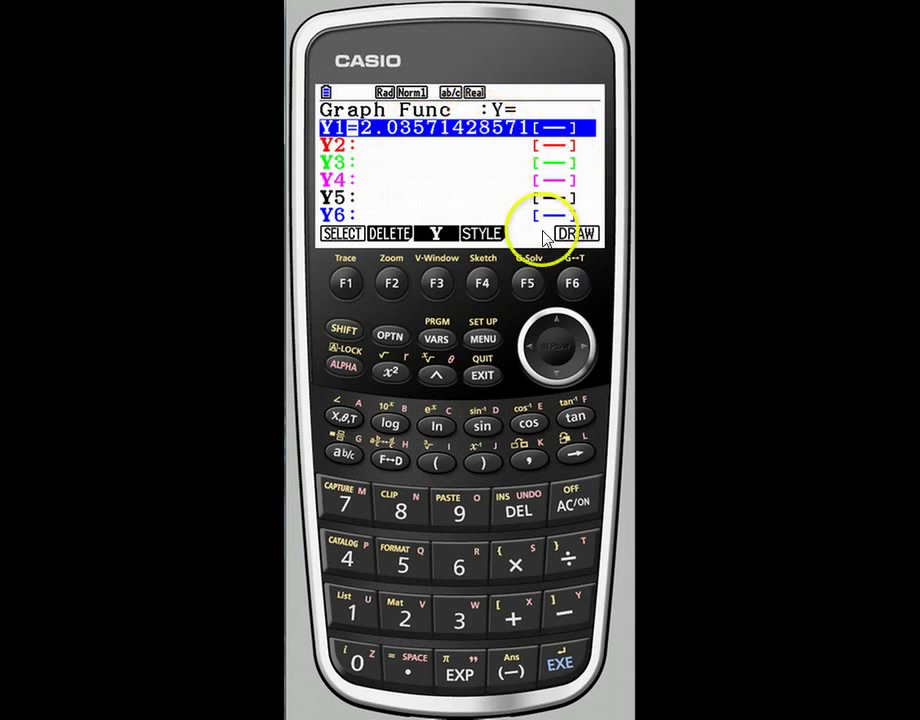
{"action": "left_click", "coordinate": [574, 279]}
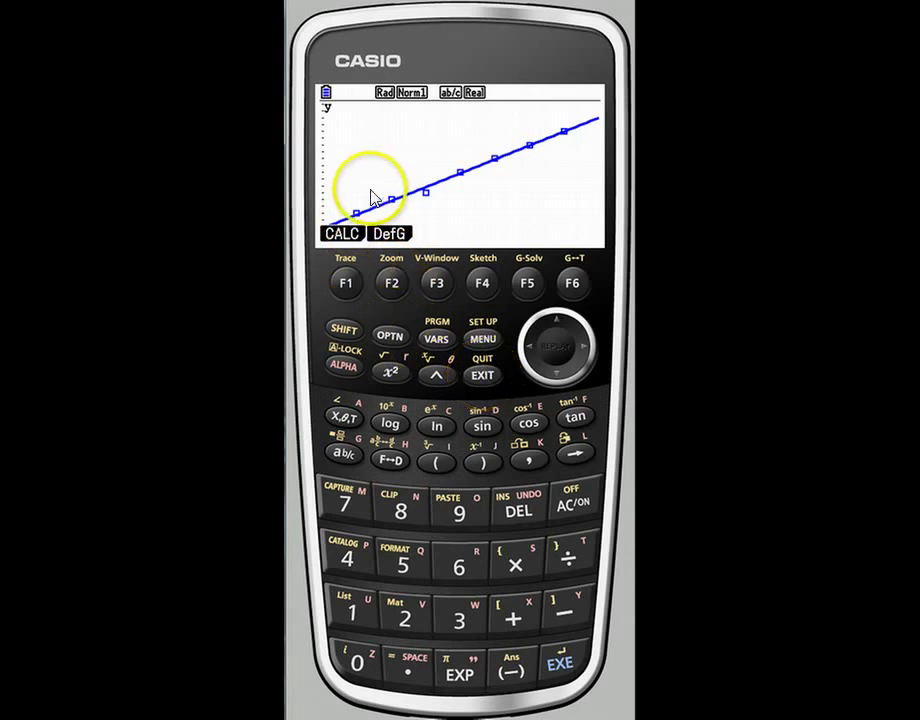
Redisplay the LinearReg(ax+b) results, now including MSe = 0.16428571
{"action": "left_click", "coordinate": [346, 283]}
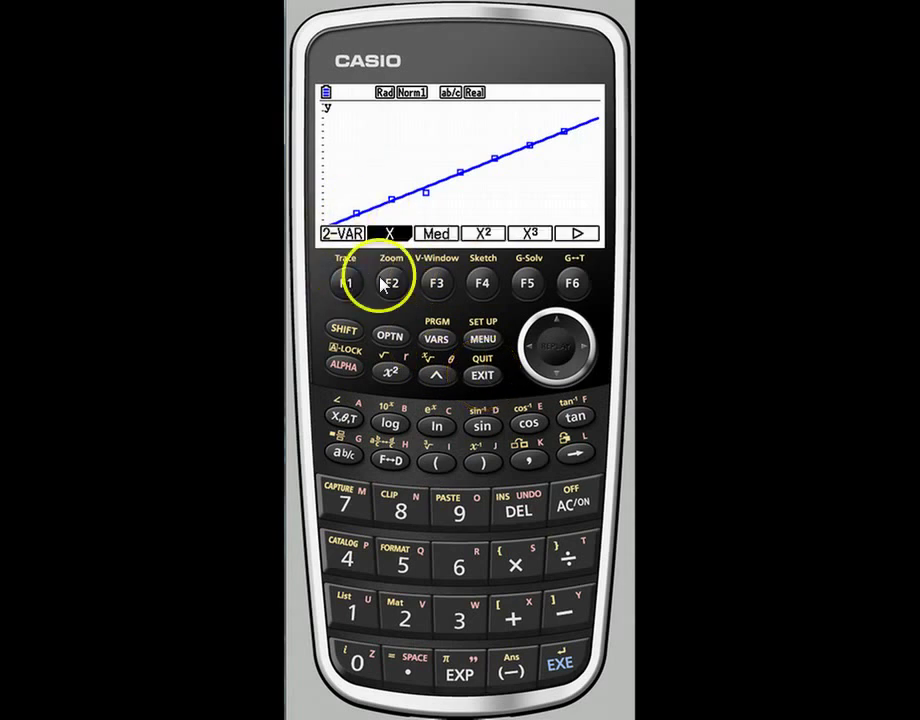
{"action": "left_click", "coordinate": [390, 284]}
{"action": "left_click", "coordinate": [347, 283]}
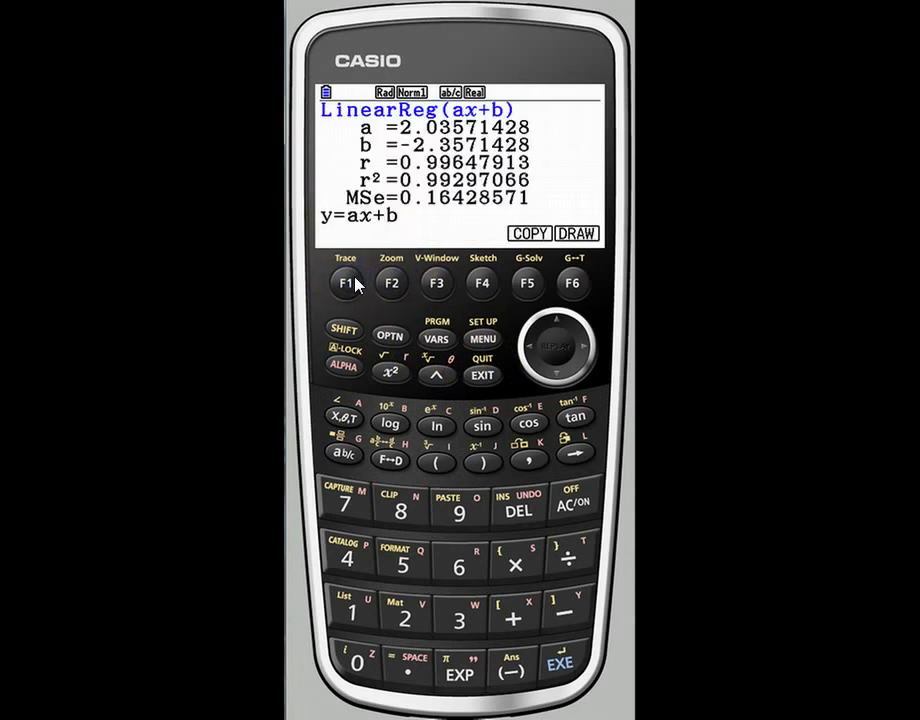